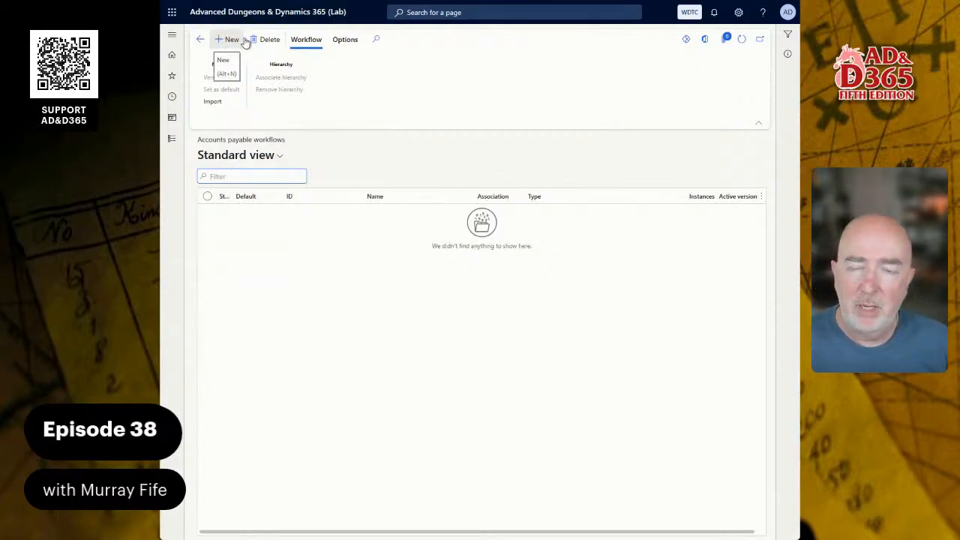
Look through the Accounts payable, Accounts receivable and Budgeting modules for their workflow setup pages
click(170, 141)
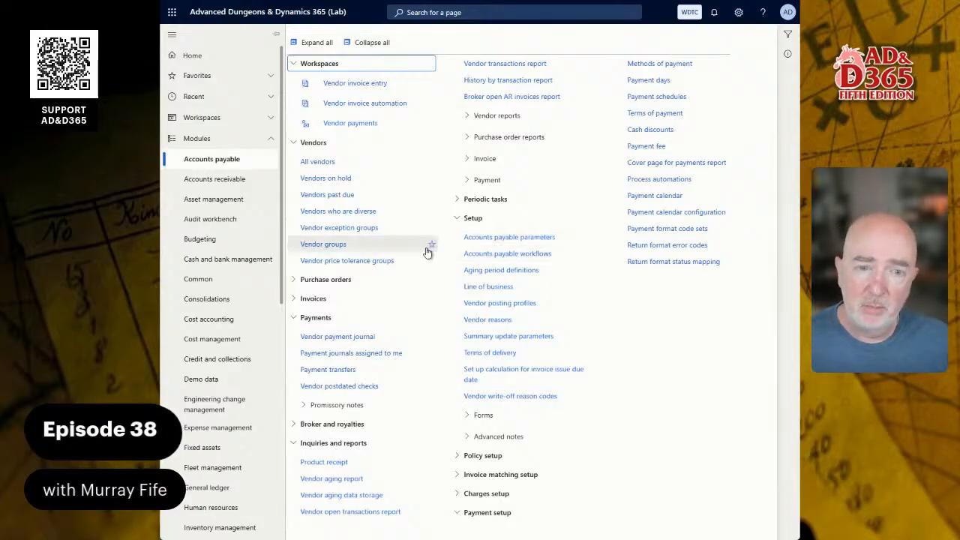
click(225, 179)
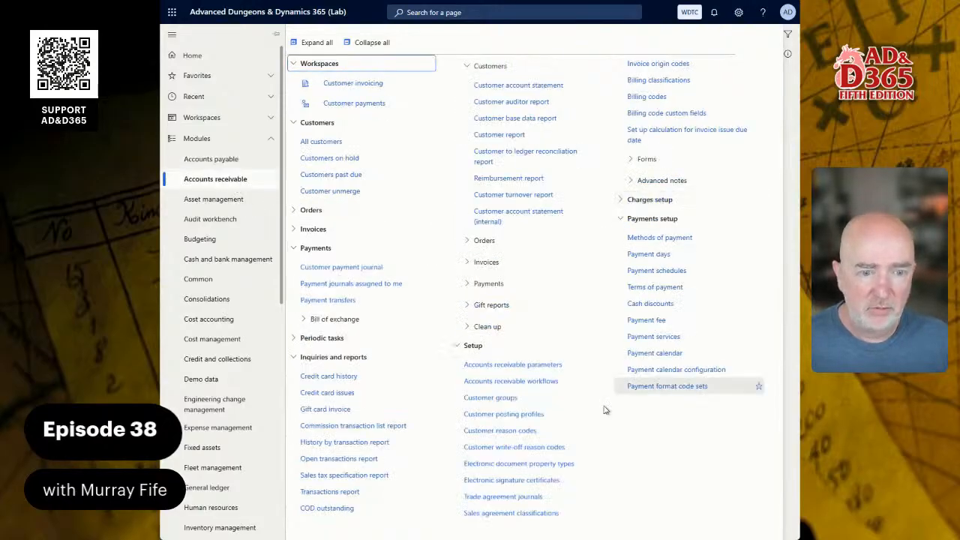
click(210, 240)
click(310, 243)
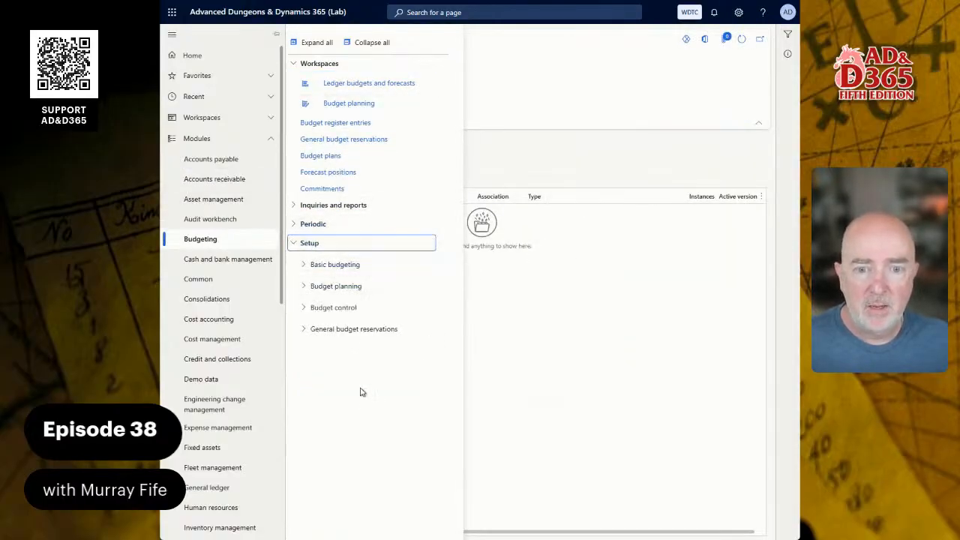
click(344, 269)
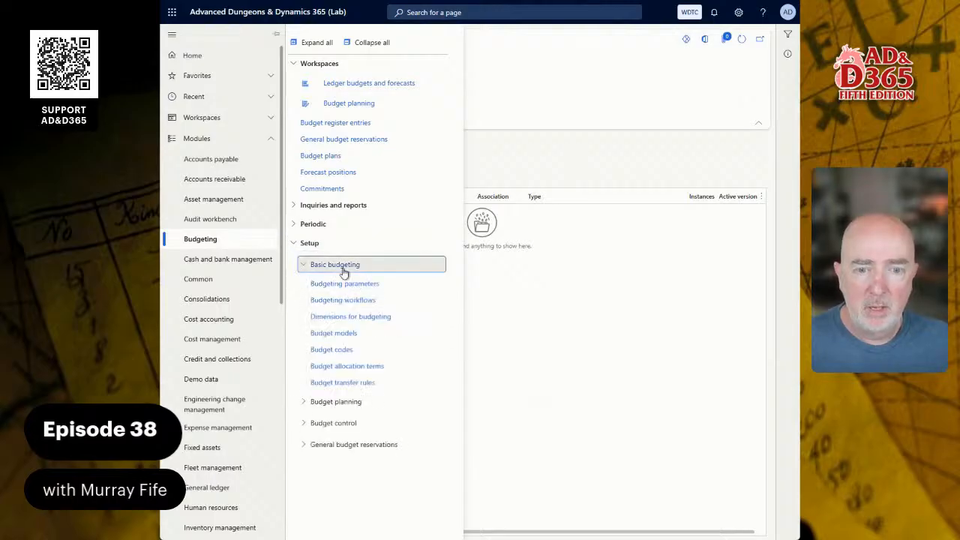
click(214, 161)
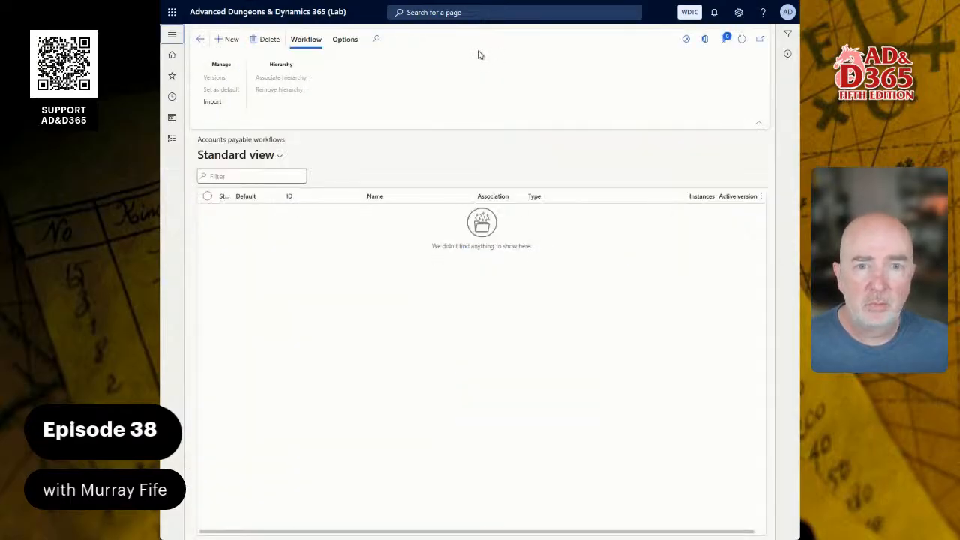
Search the pages for "acc pay wo" to look up Accounts payable workflows, then dismiss the suggestions
click(455, 12)
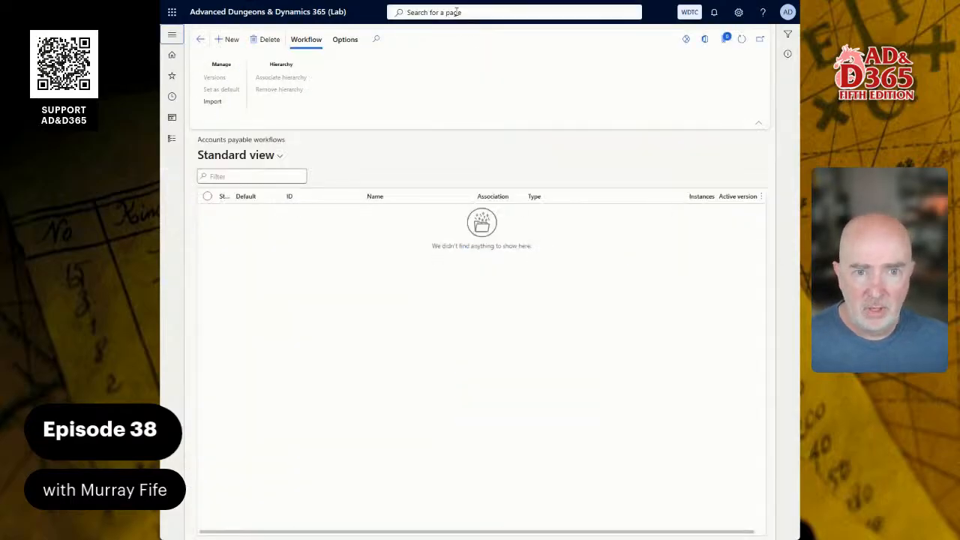
text(ap w)
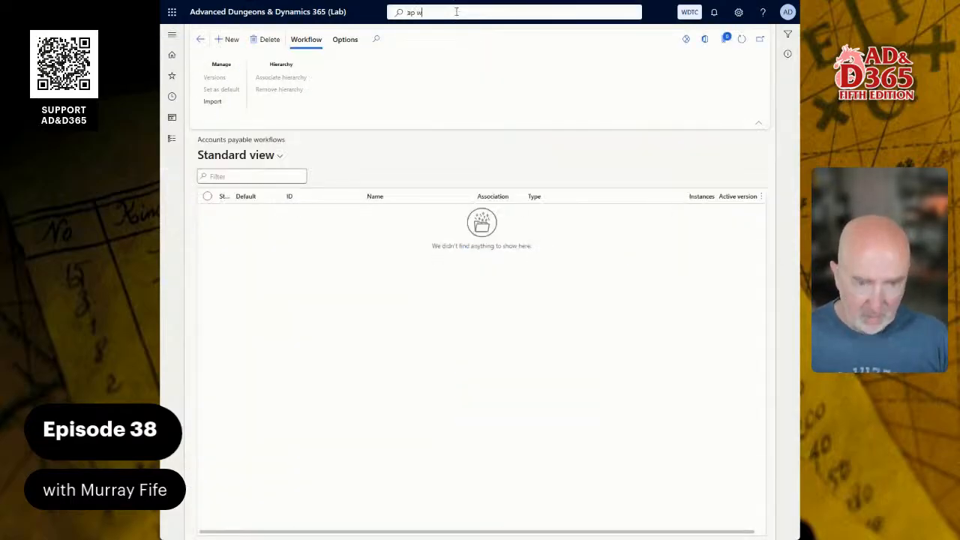
text(o)
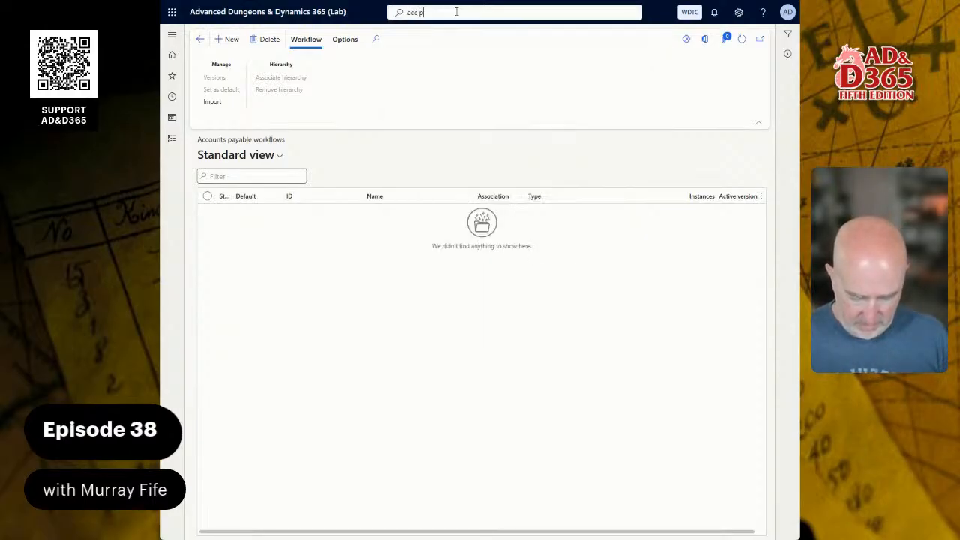
text(cc pay wo)
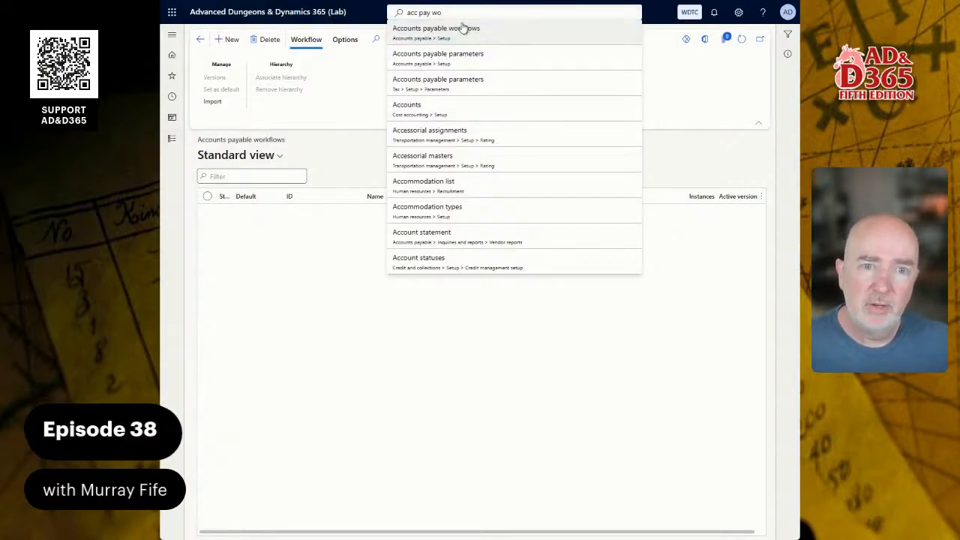
click(350, 153)
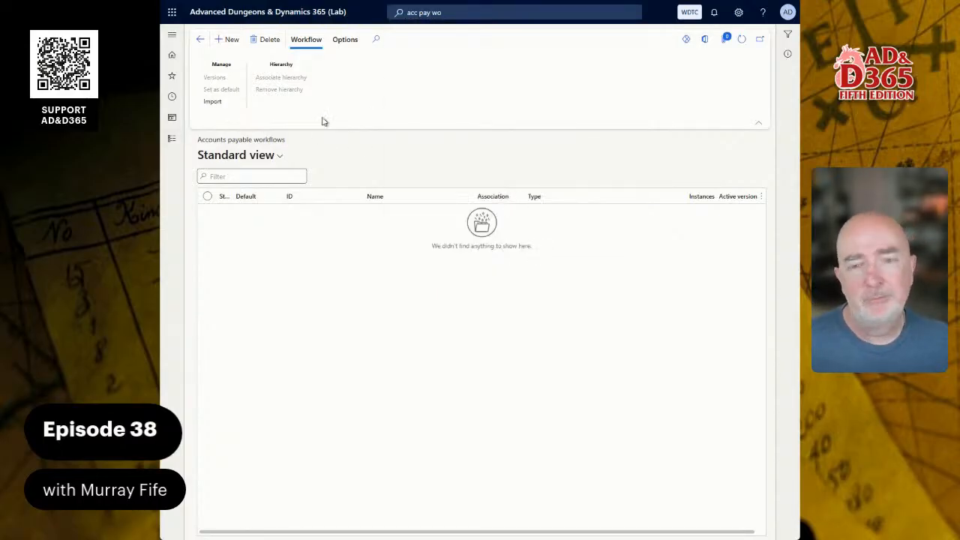
Create a new Vendor invoice journal workflow, open it in the workflow editor with the first listed account, and maximize the editor
click(226, 39)
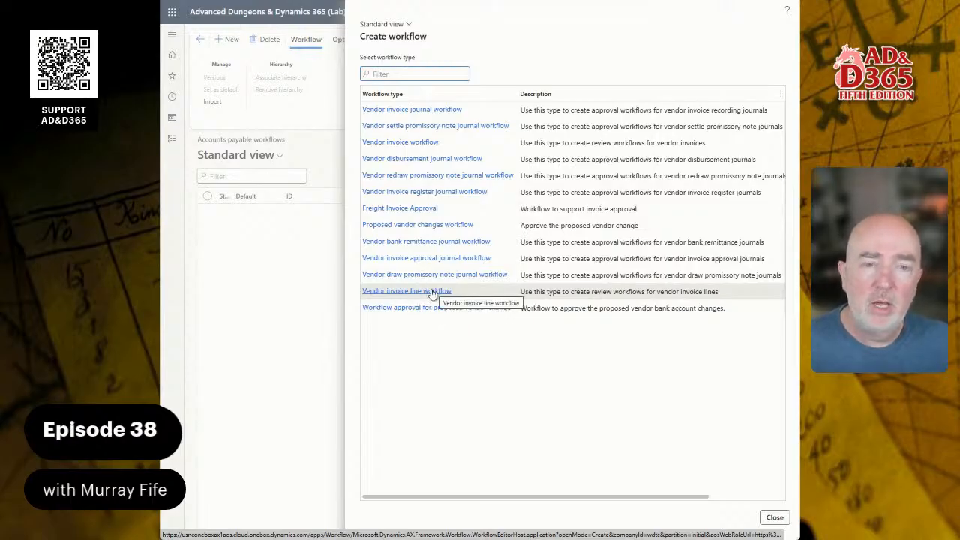
click(403, 112)
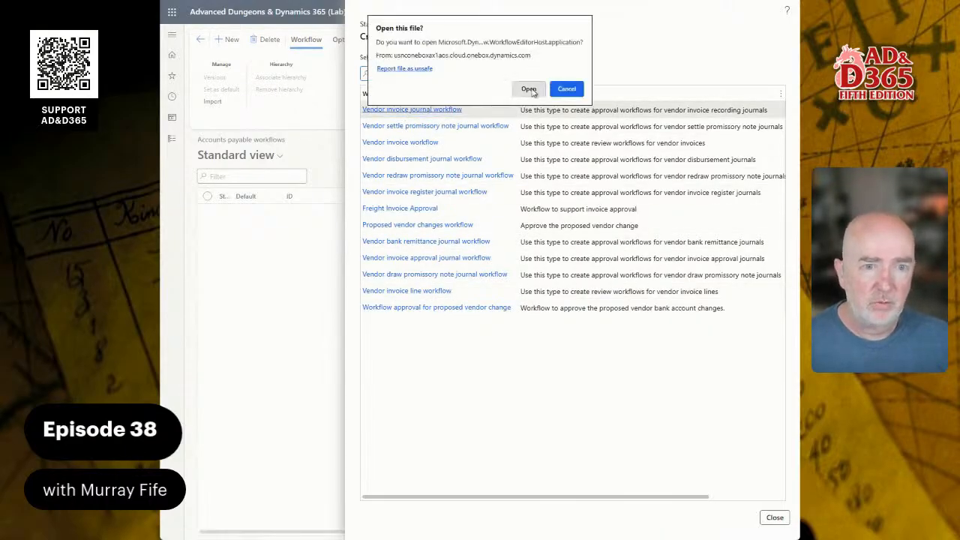
click(529, 89)
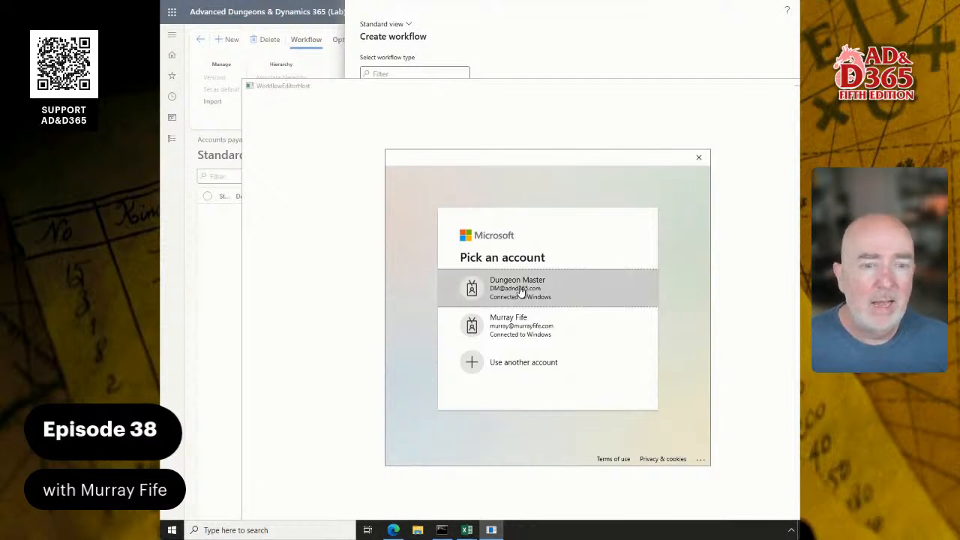
click(522, 294)
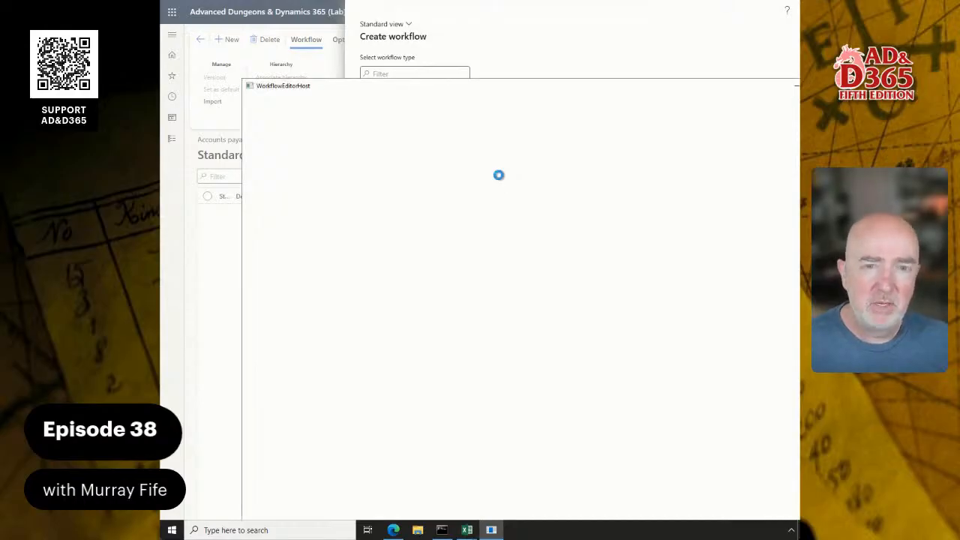
click(433, 111)
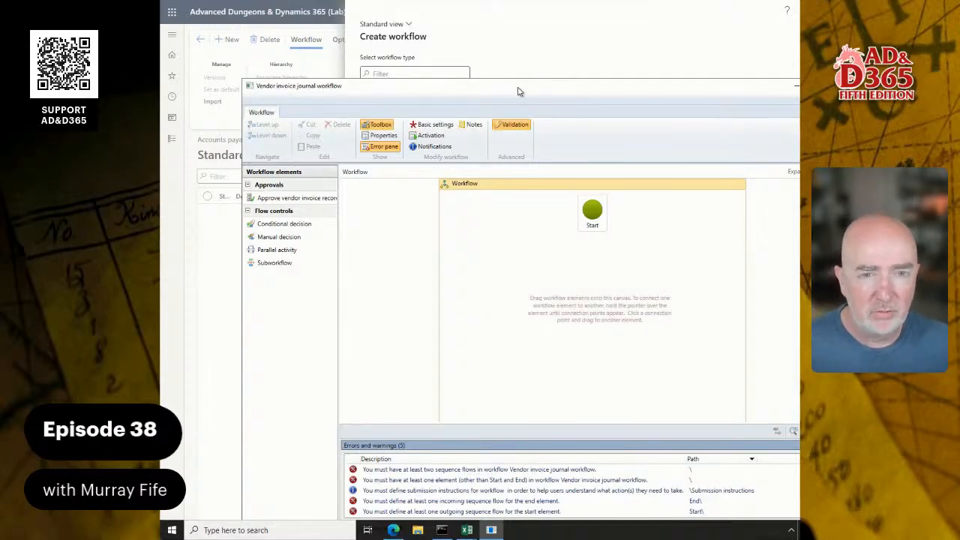
double_click(517, 91)
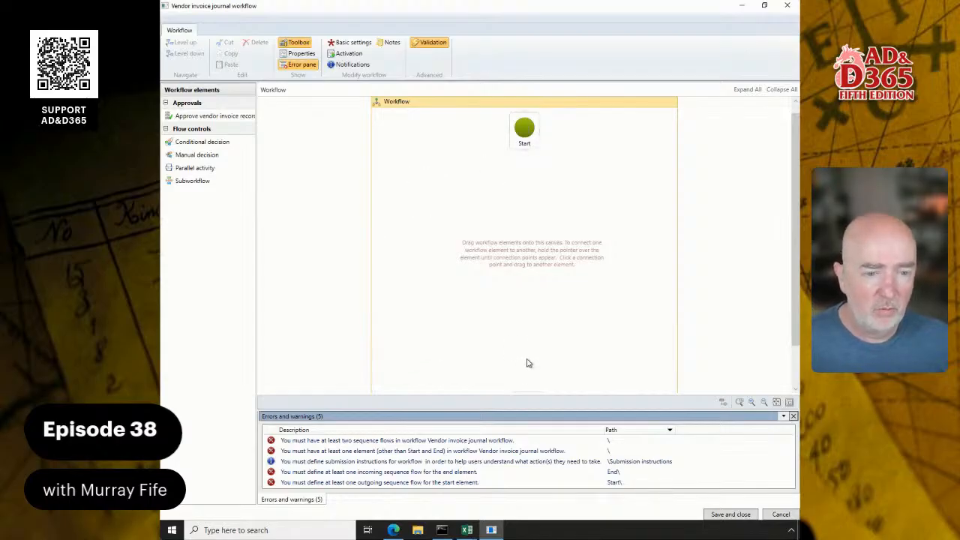
Add an Approve vendor invoice recording journal element below Start and connect Start to it
scroll(528, 363, down, 1)
scroll(527, 360, up, 2)
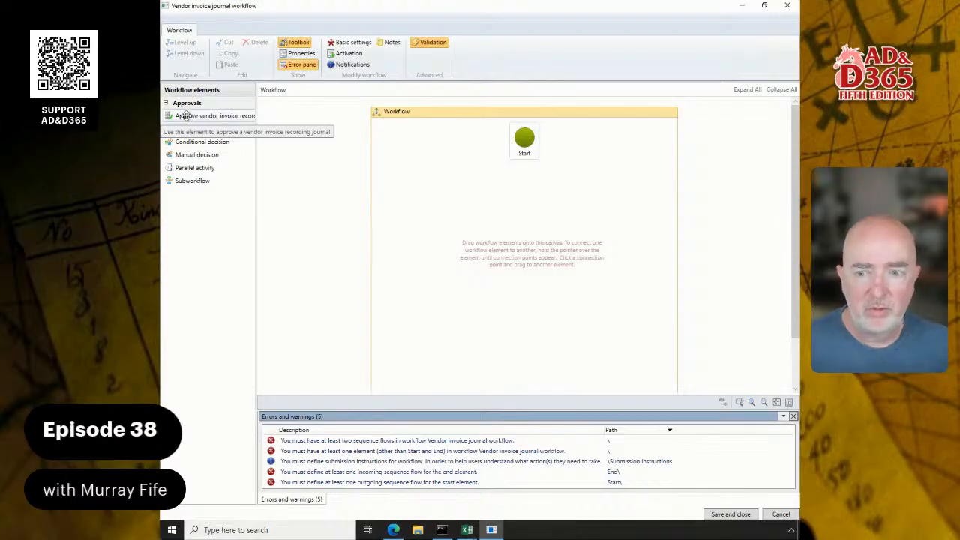
drag(185, 116, 525, 212)
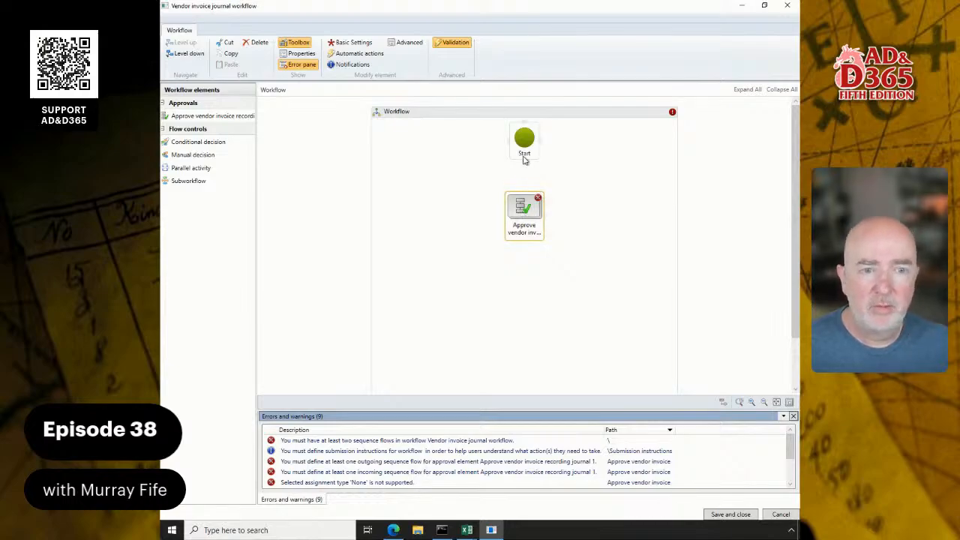
drag(524, 168, 524, 203)
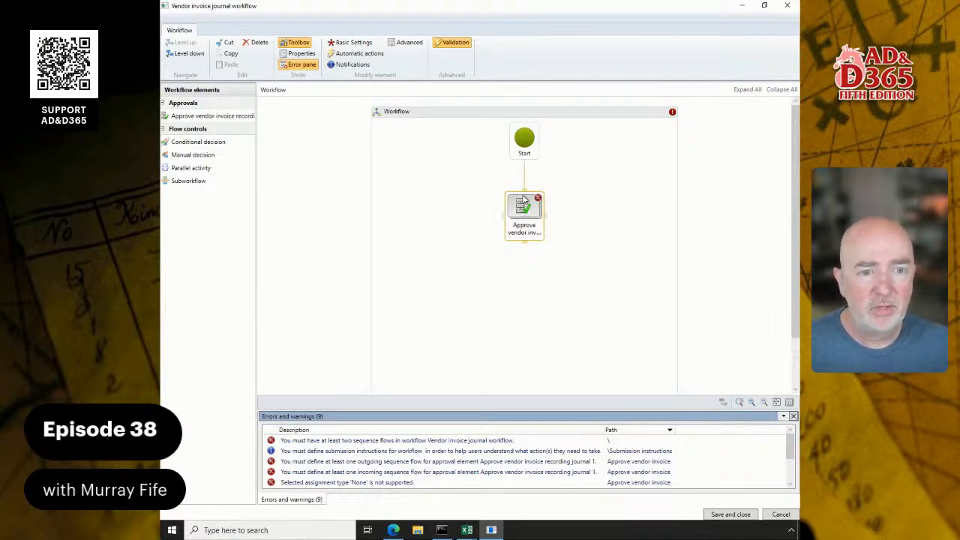
Move the End element up beneath the approval element and connect the approval element to End
scroll(576, 258, down, 1)
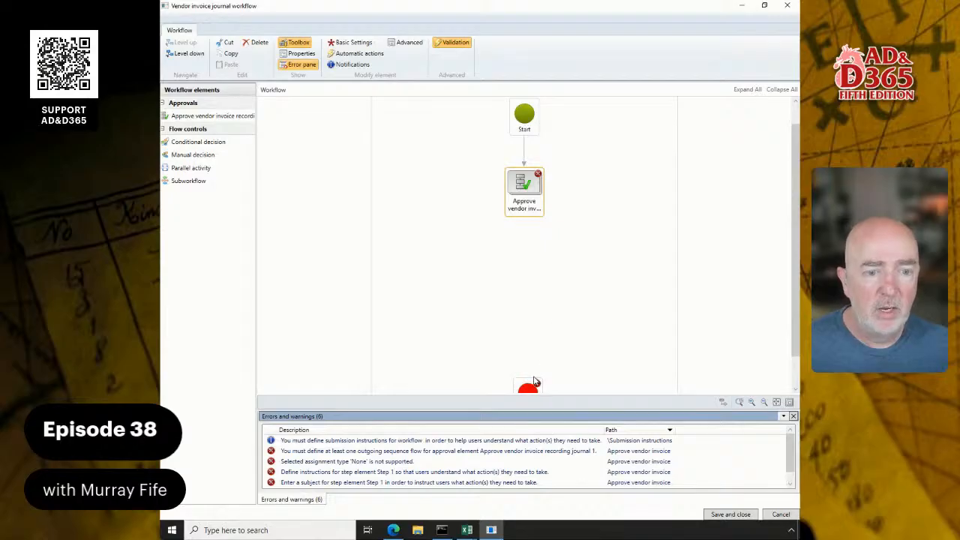
drag(531, 381, 525, 250)
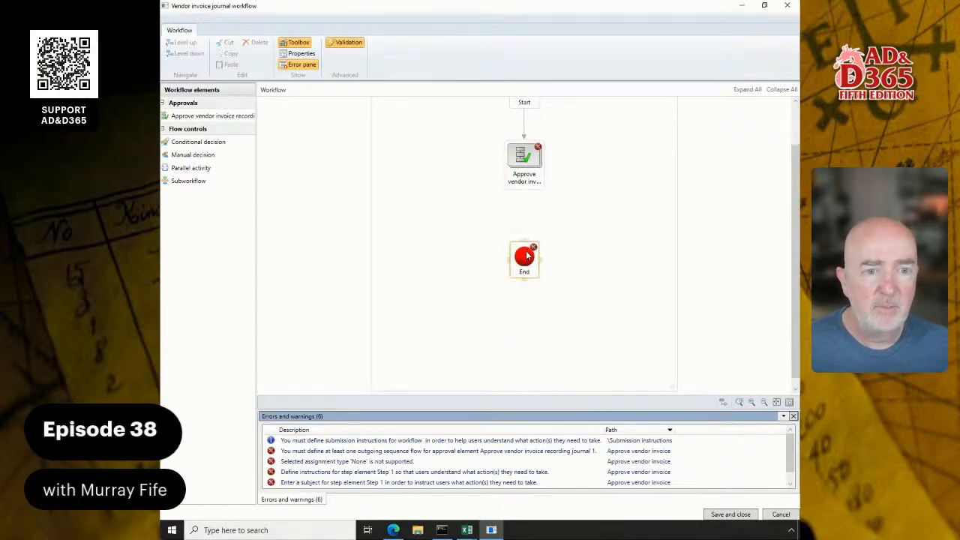
scroll(547, 255, up, 1)
drag(527, 312, 526, 296)
drag(524, 242, 517, 280)
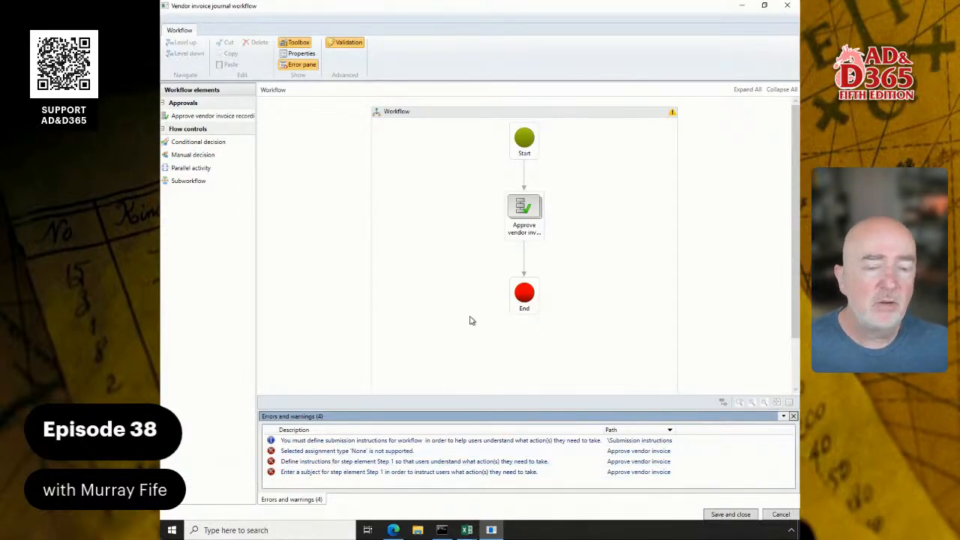
Assign the approval's Step 1 to the Admin user with the User assignment type, and open its missing-instructions error
double_click(337, 451)
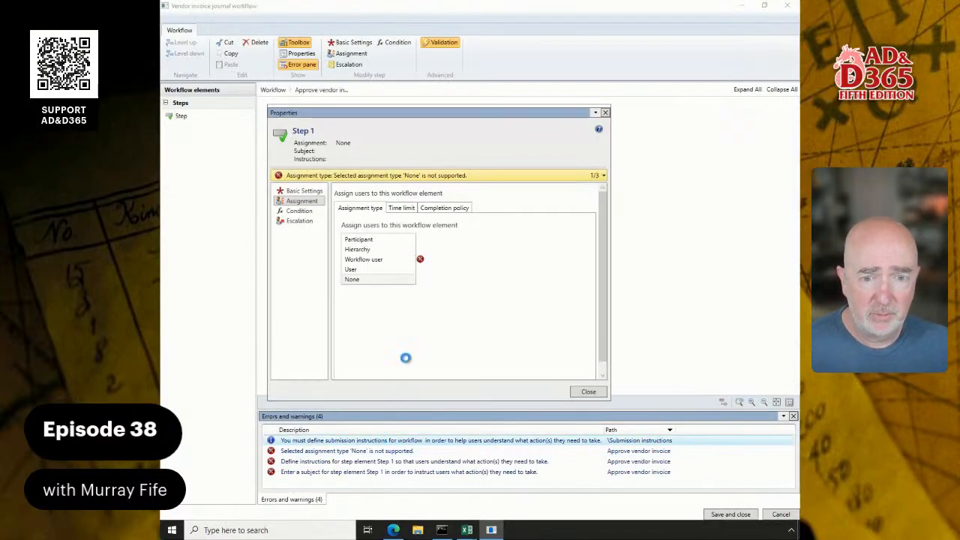
drag(402, 118, 466, 128)
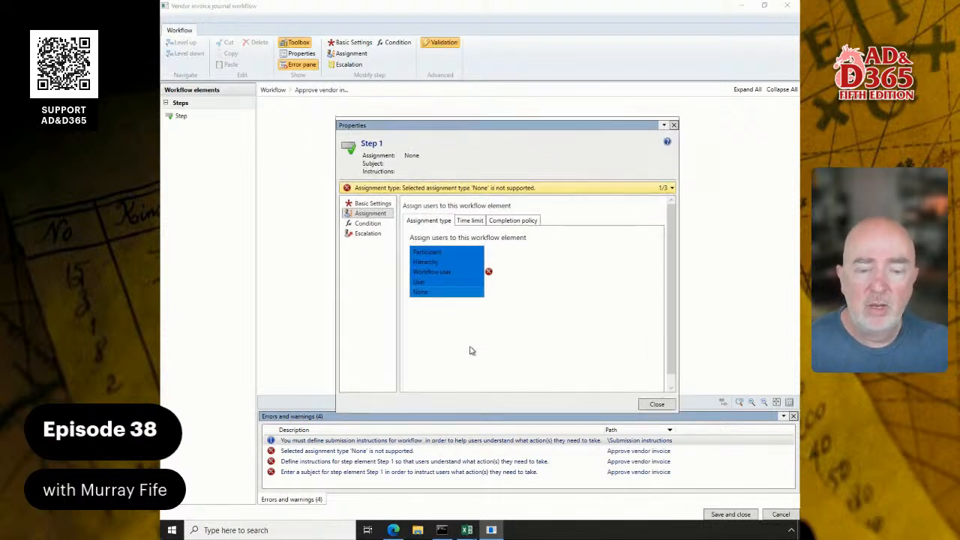
click(425, 283)
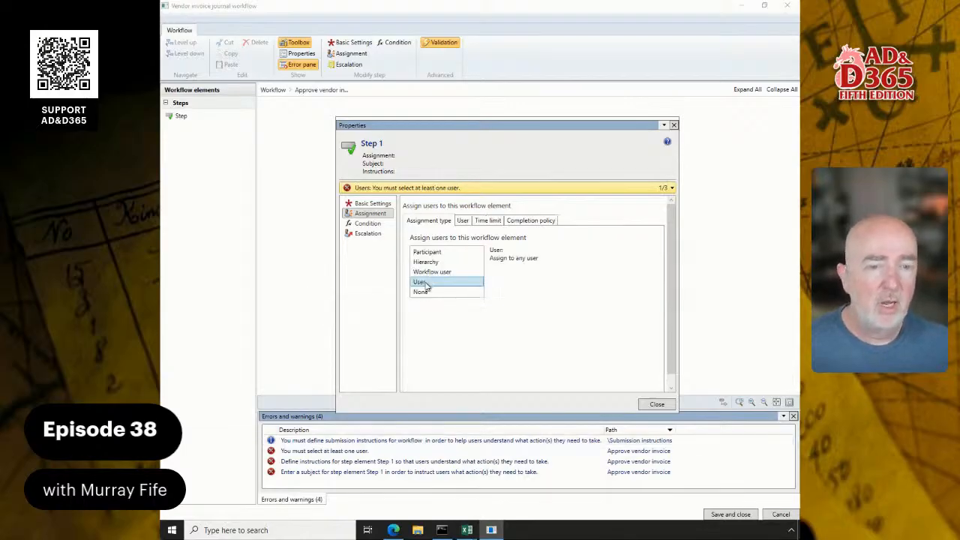
click(462, 221)
click(439, 270)
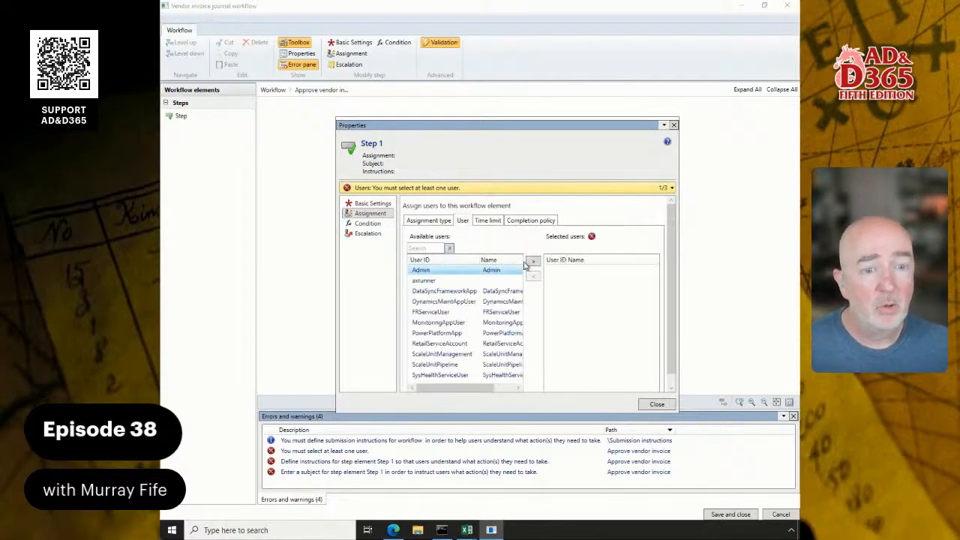
click(532, 262)
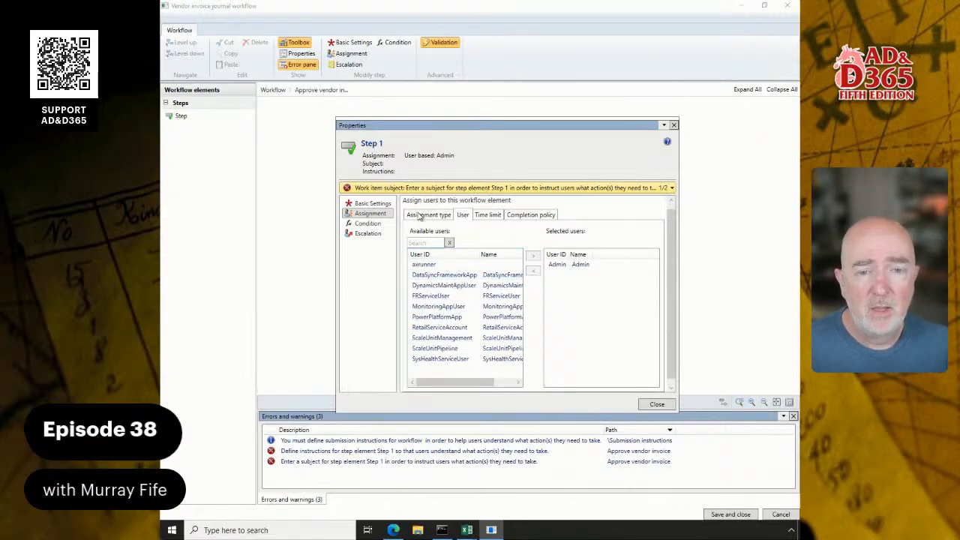
click(657, 404)
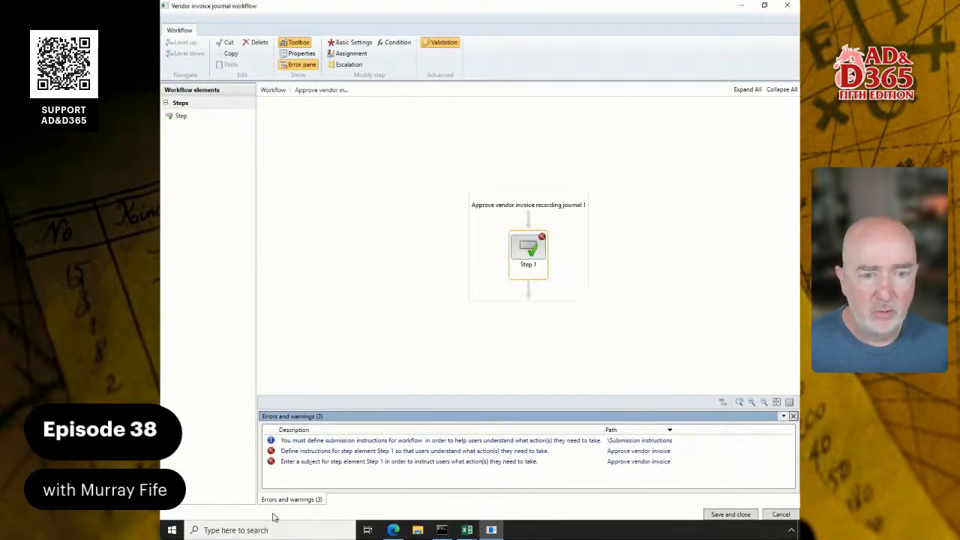
double_click(352, 450)
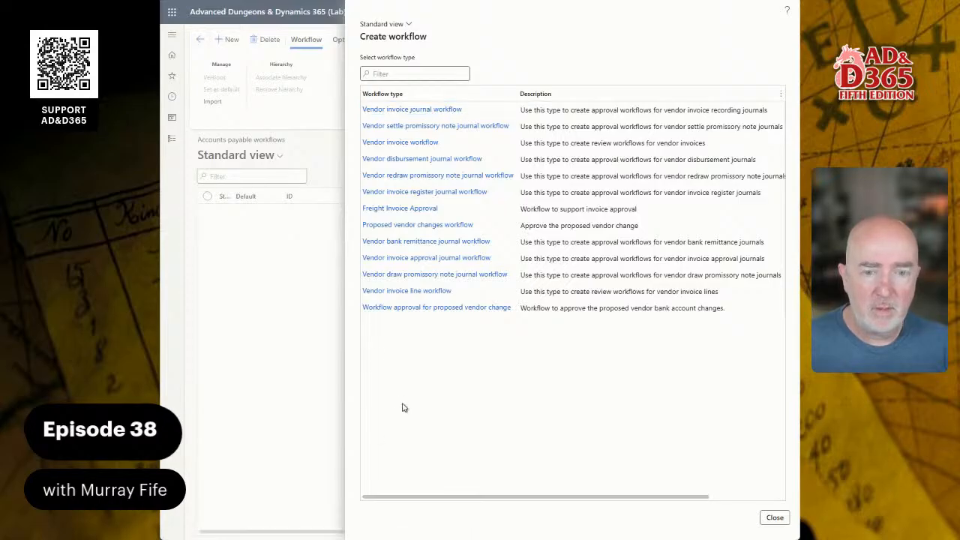
Exit the browser's full-screen view and reopen a new Vendor invoice journal workflow in the editor, picking the sign-in account
key(F11)
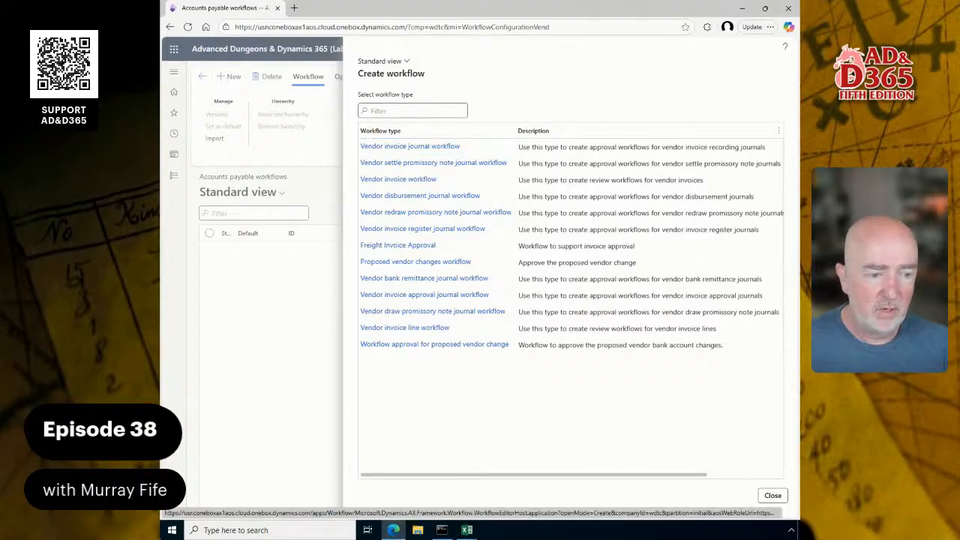
click(439, 149)
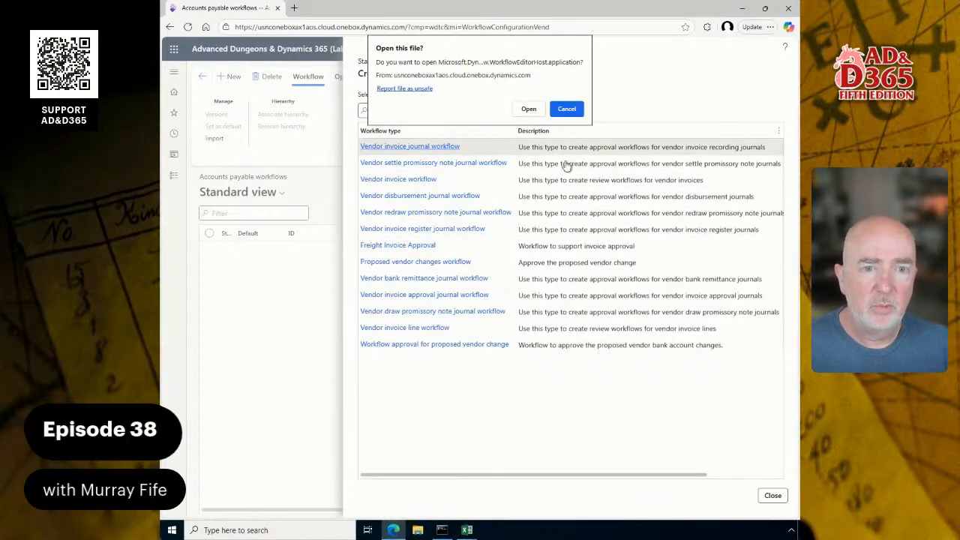
click(529, 108)
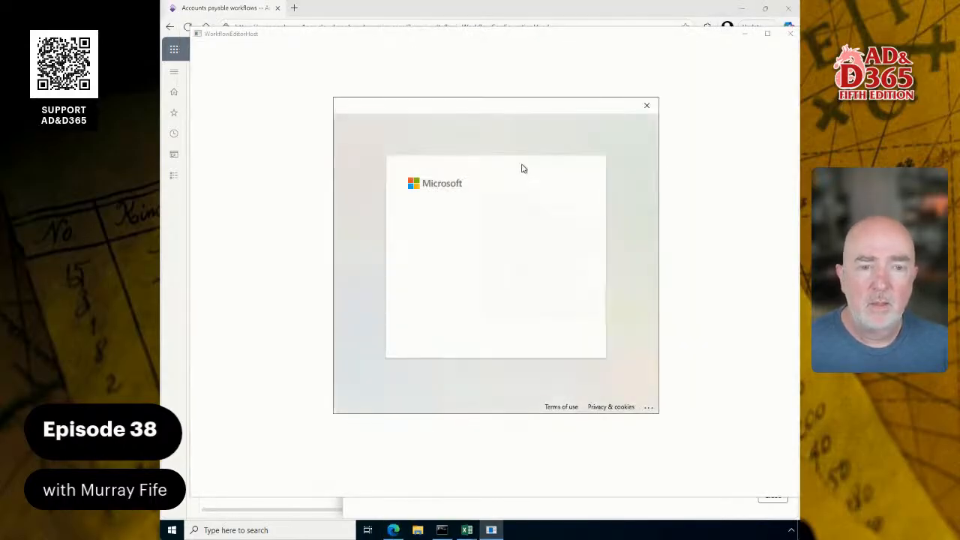
click(486, 240)
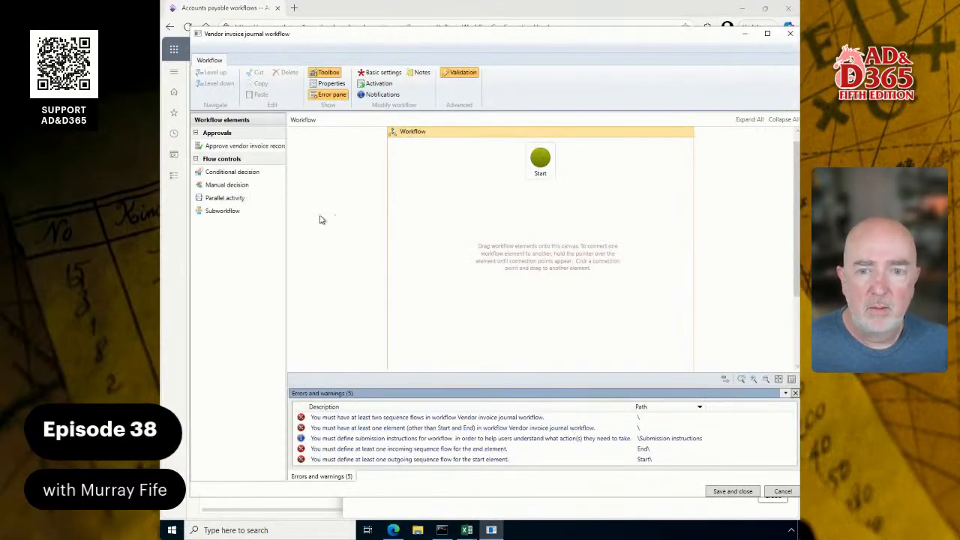
Add an Approve vendor invoice recording journal element below Start, move End up beneath it, and connect all three in sequence
drag(240, 145, 532, 246)
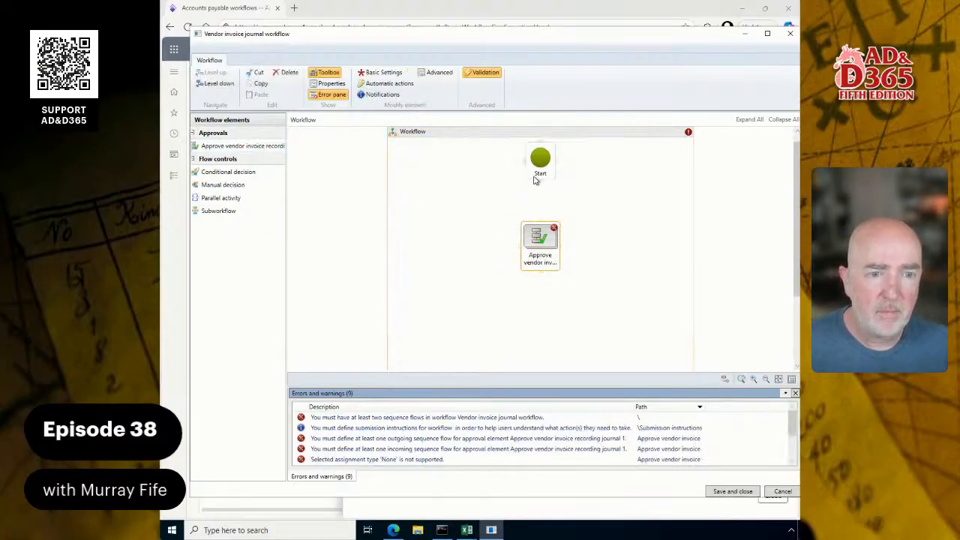
scroll(574, 308, down, 4)
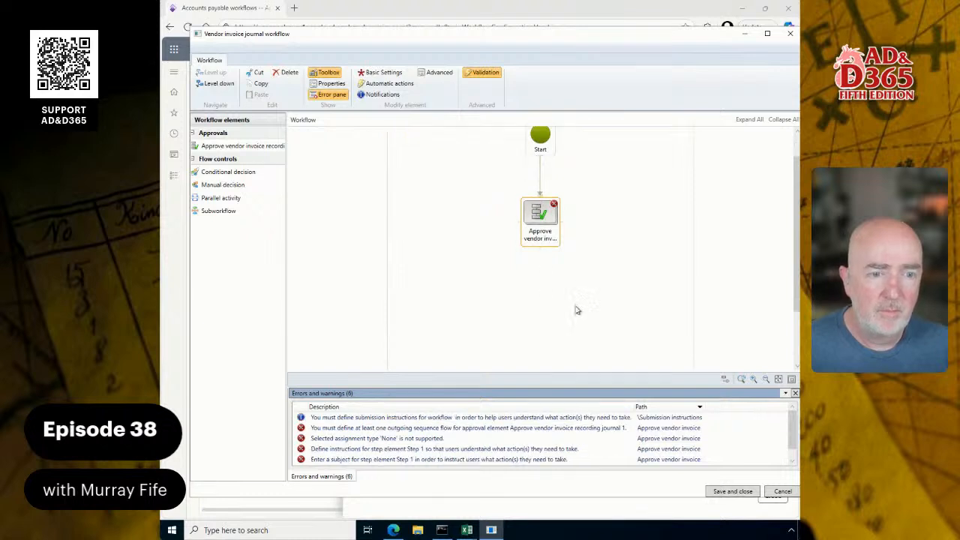
drag(551, 350, 548, 261)
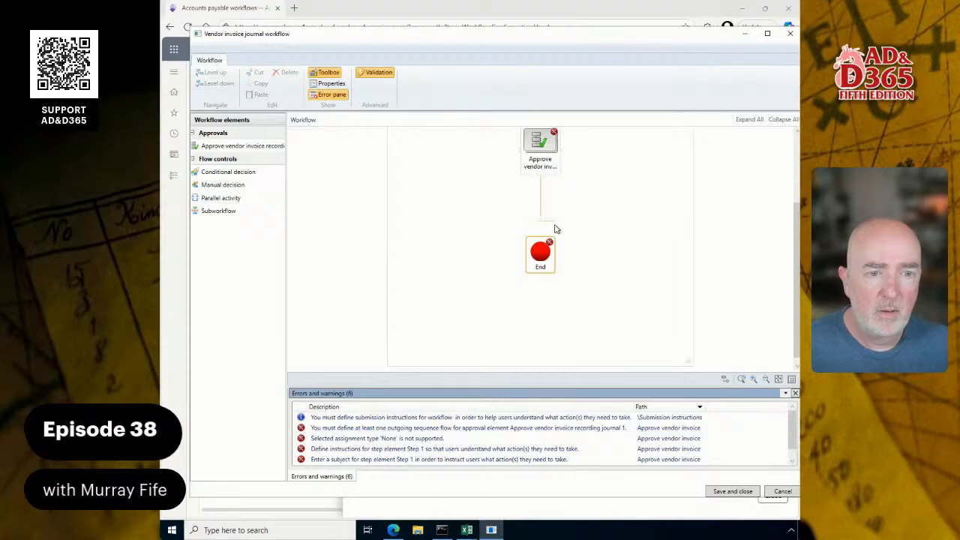
drag(555, 229, 543, 254)
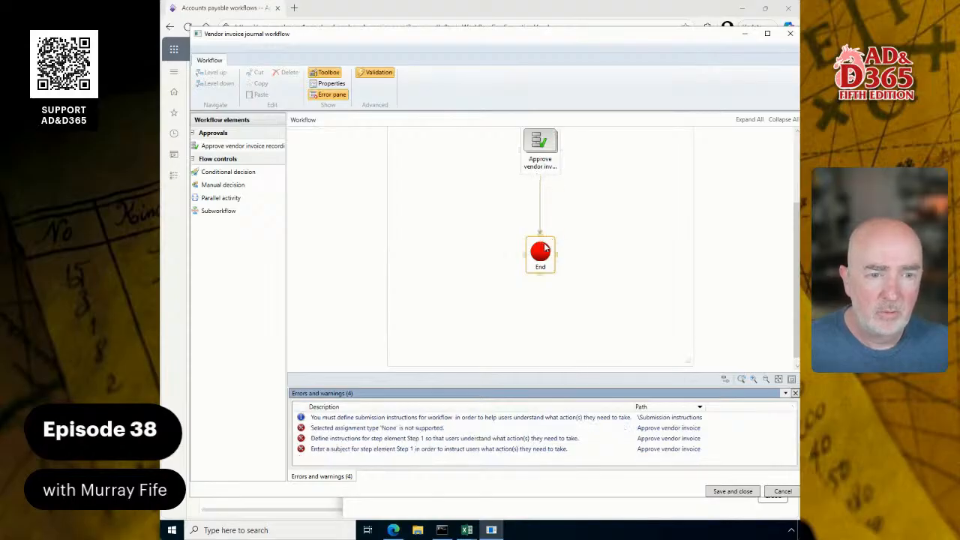
Open the unsupported assignment type error and assign Step 1 to the Admin user with the User assignment type
double_click(411, 432)
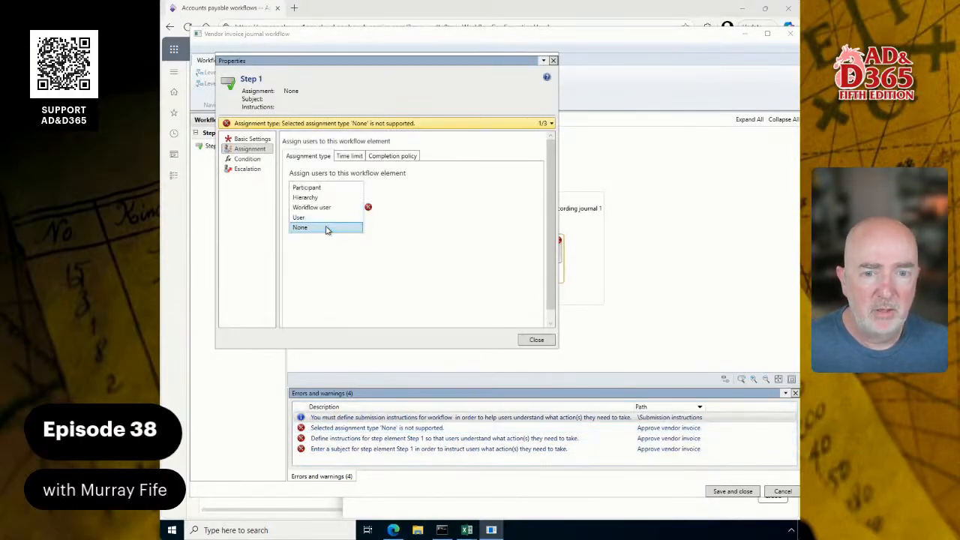
click(313, 216)
click(341, 157)
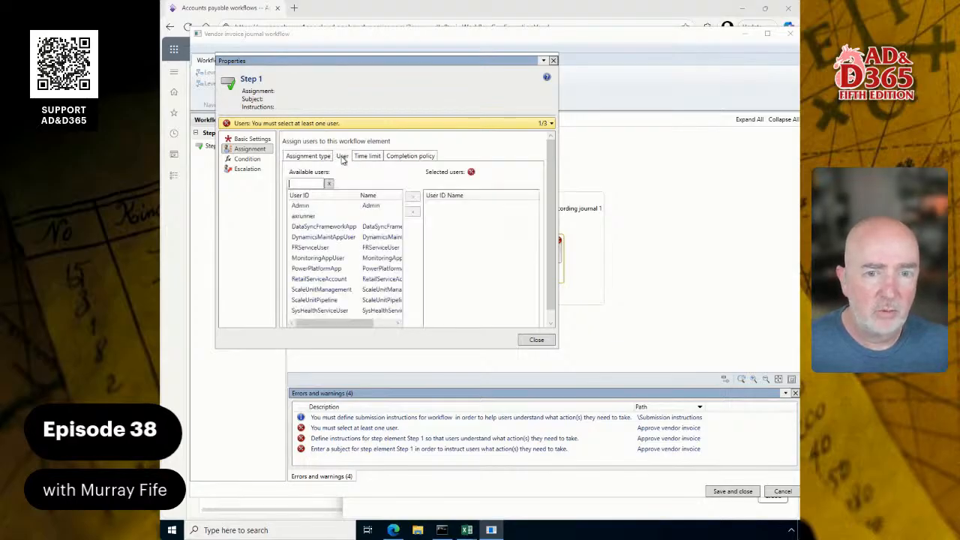
click(348, 206)
double_click(347, 205)
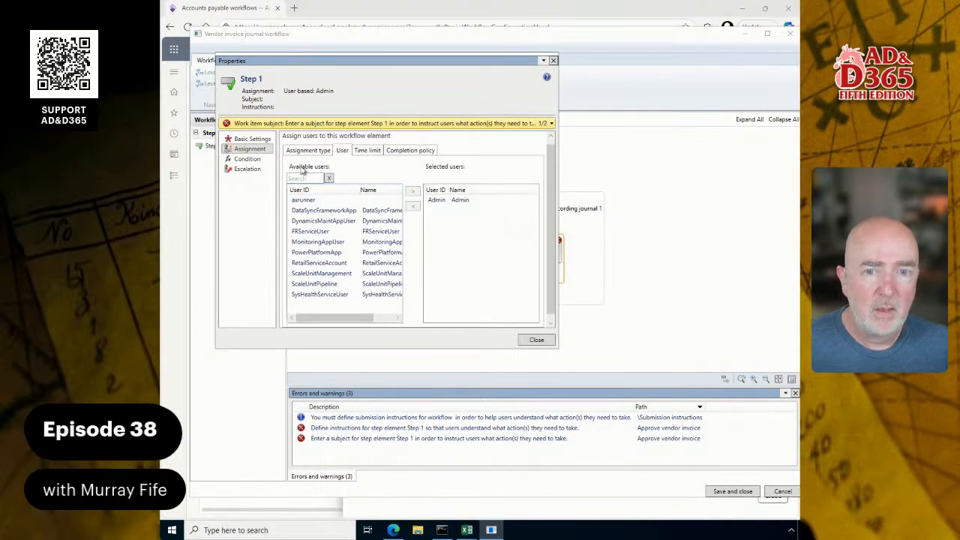
Rename Step 1 as Approve Vendor Invoice in its basic settings, and try to open the workflow's missing submission instructions warning
click(254, 140)
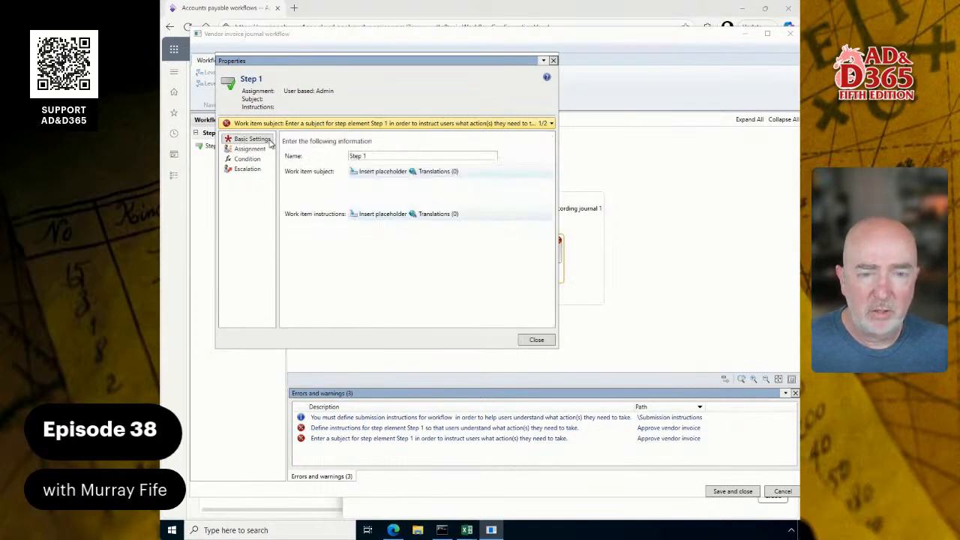
triple_click(375, 155)
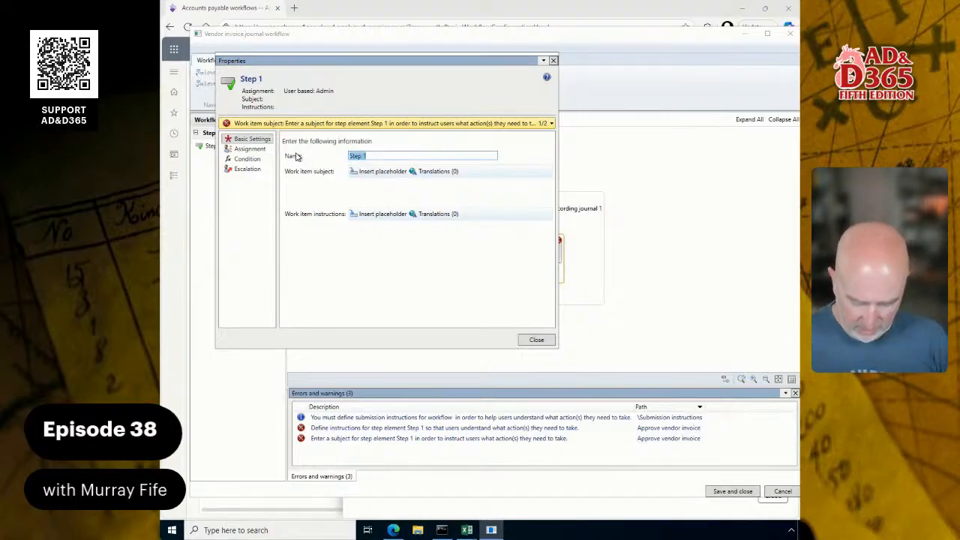
text(Approve )
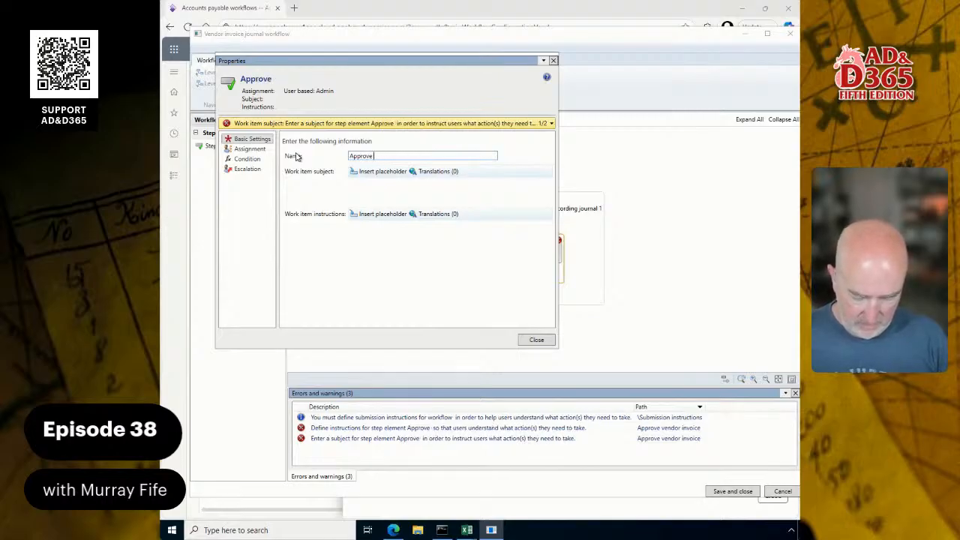
text(AP Invoice)
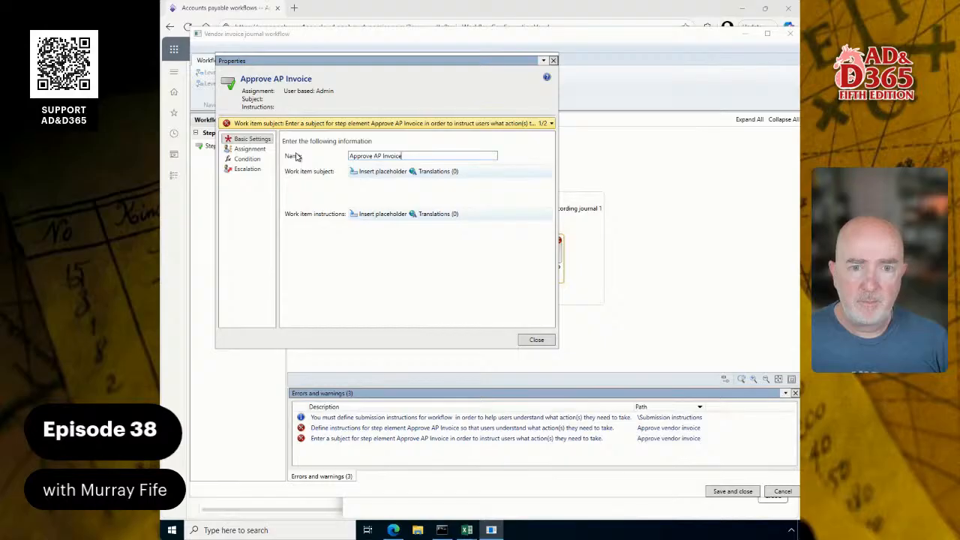
key(ctrl+shift+Left)
text(Vendor)
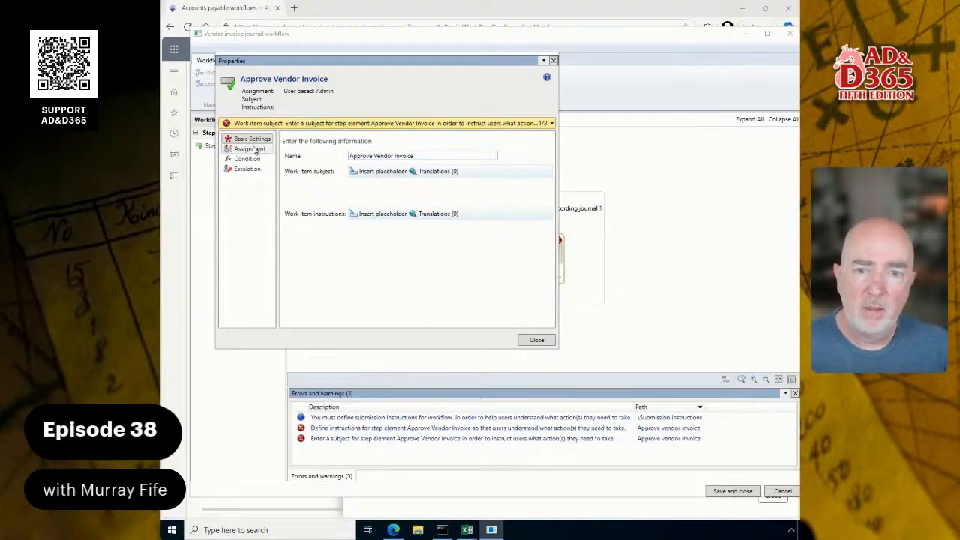
click(535, 339)
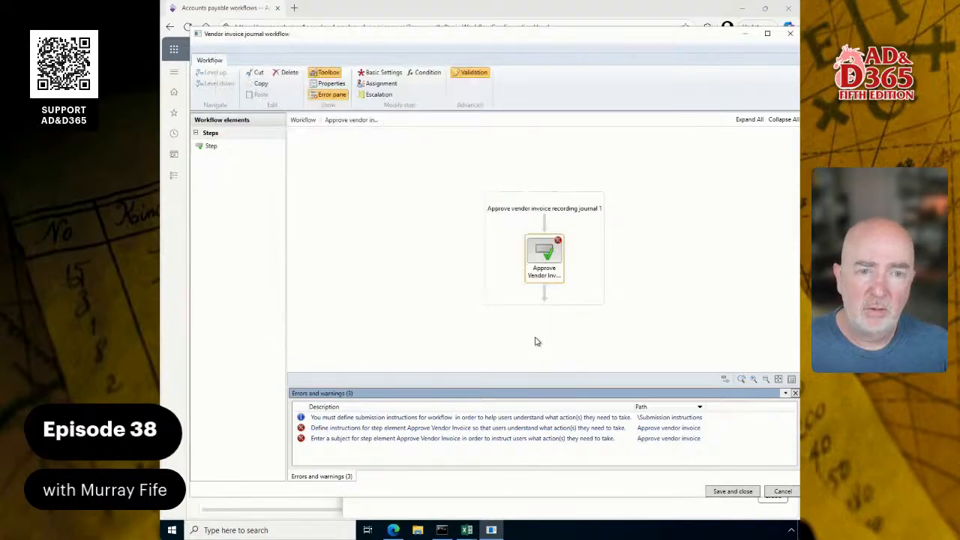
click(393, 419)
double_click(393, 420)
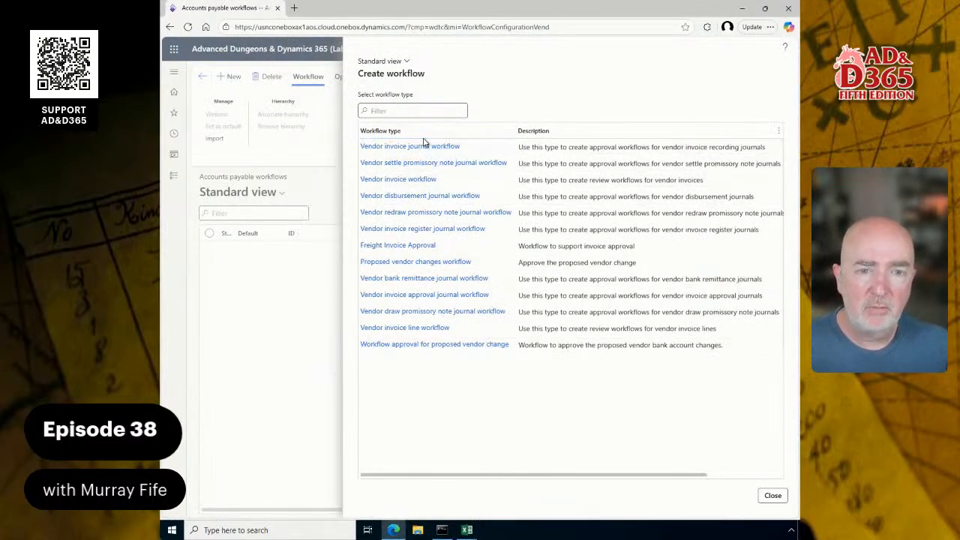
Create a new workflow of the Vendor invoice journal workflow type and open it in the editor, picking the sign-in account
click(366, 180)
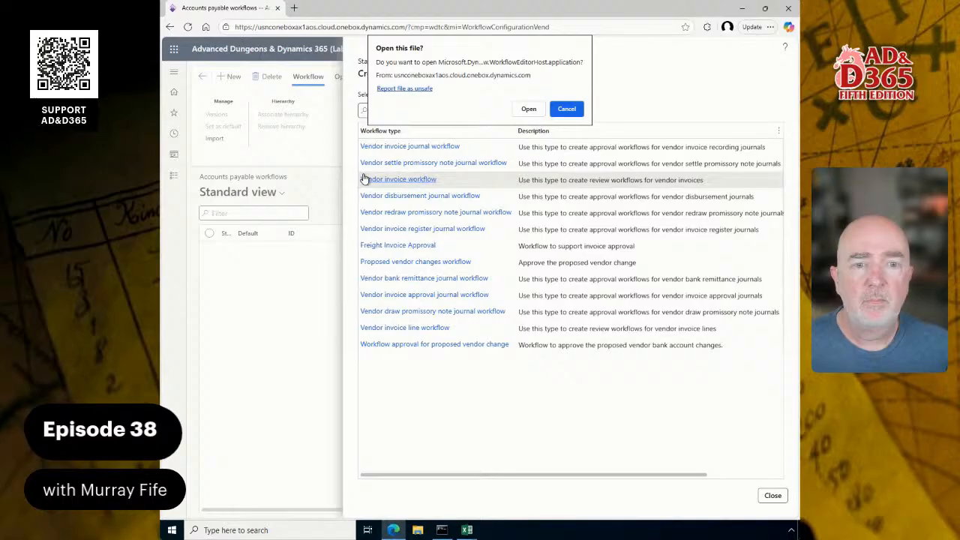
click(566, 109)
click(411, 147)
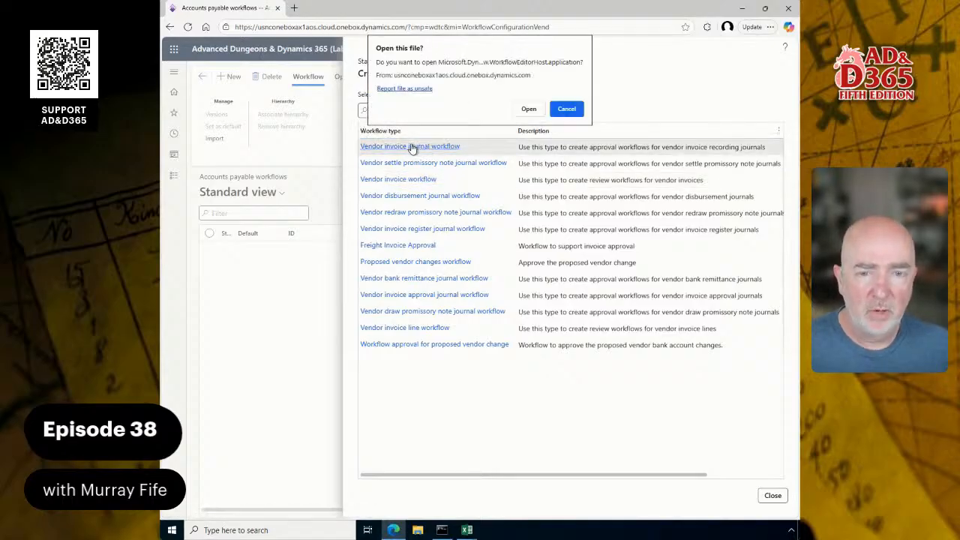
click(528, 111)
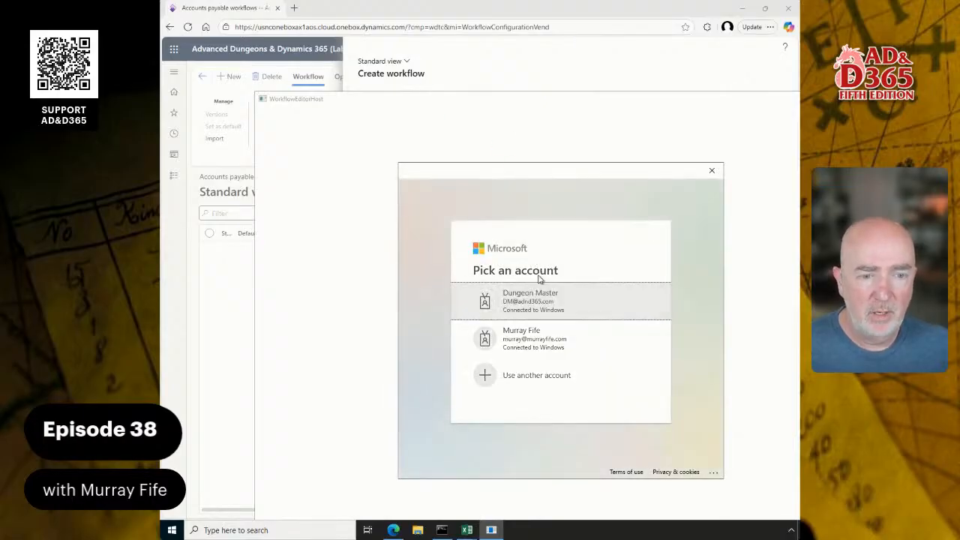
click(537, 279)
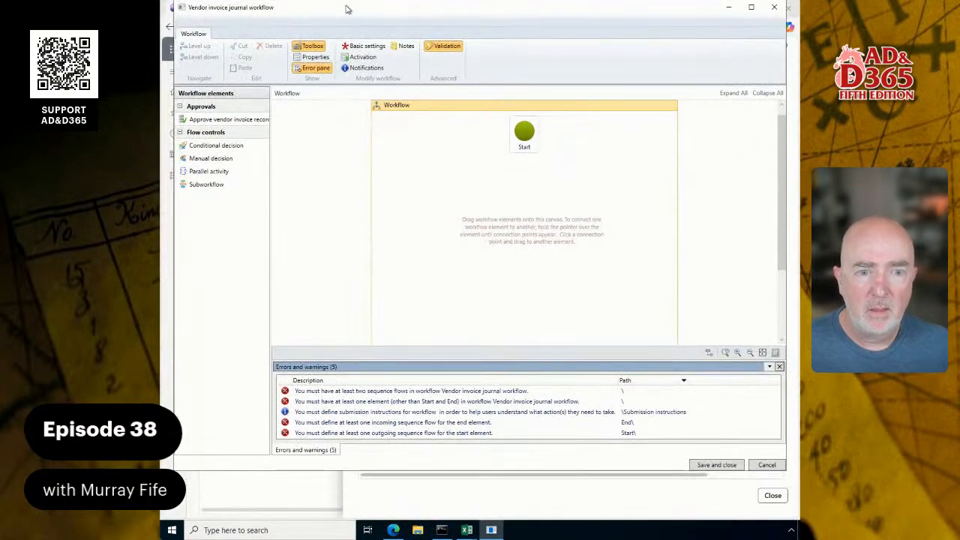
Place an Approve vendor invoice recording journal element between Start and End and connect it to both
scroll(472, 293, down, 4)
scroll(480, 296, up, 2)
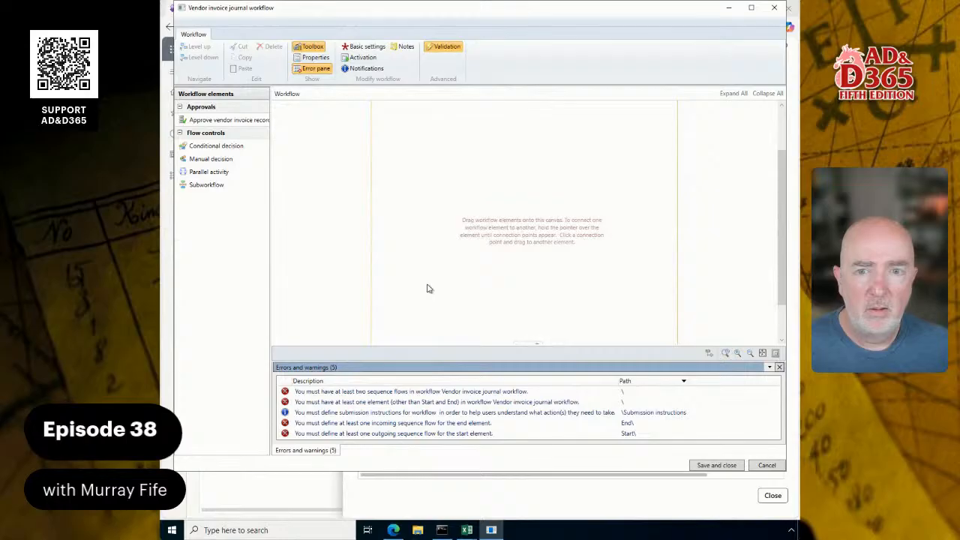
drag(204, 120, 473, 167)
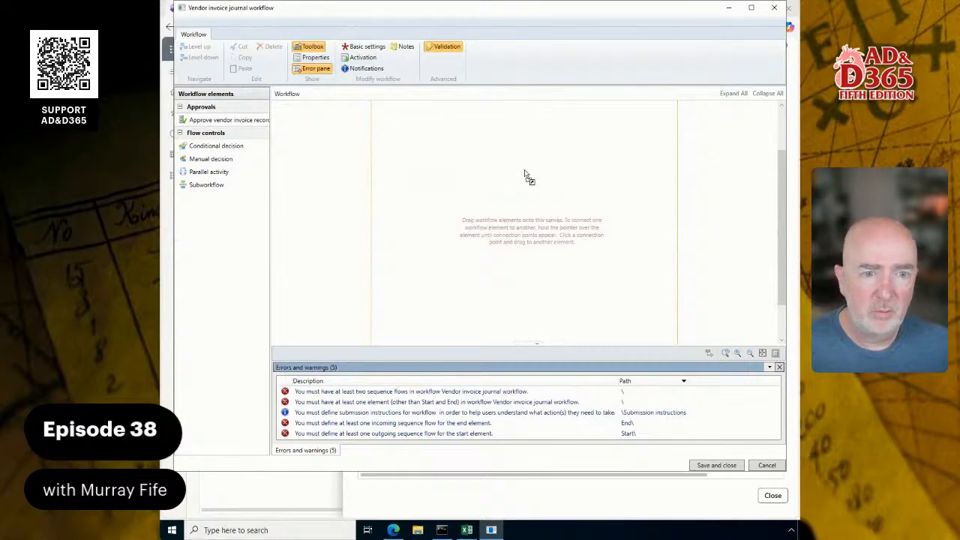
drag(529, 177, 527, 218)
scroll(584, 277, down, 3)
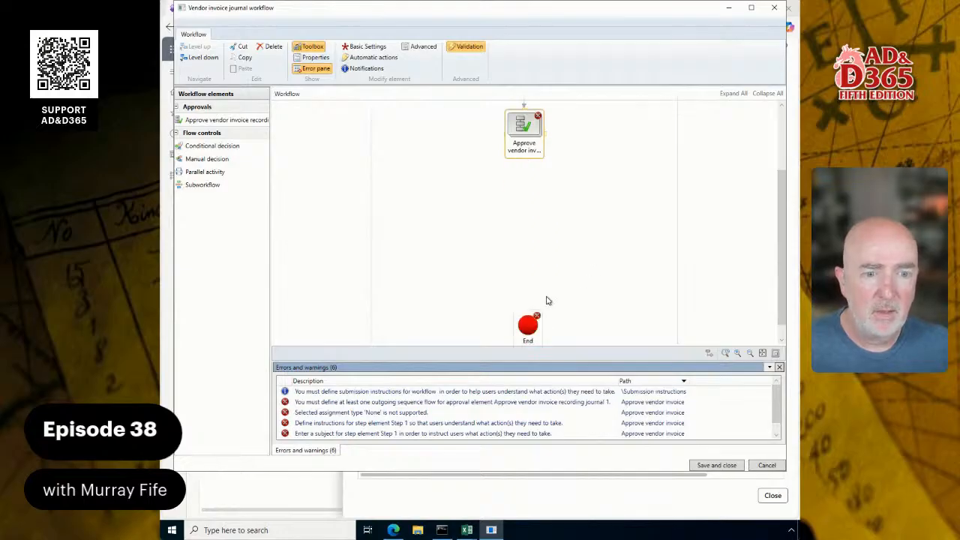
drag(524, 160, 529, 321)
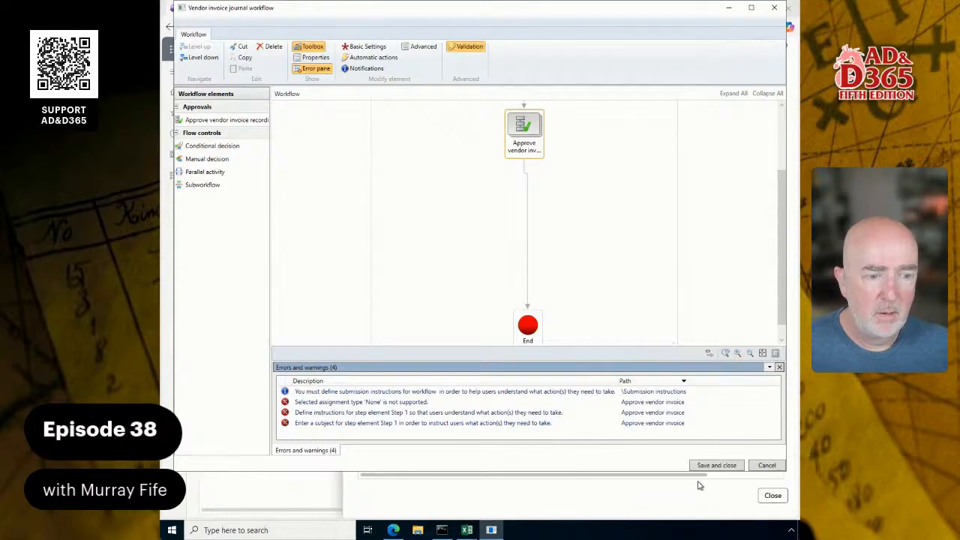
Save and close the workflow without version notes, leave the workflow type list, and refresh the Accounts payable workflows list
click(716, 465)
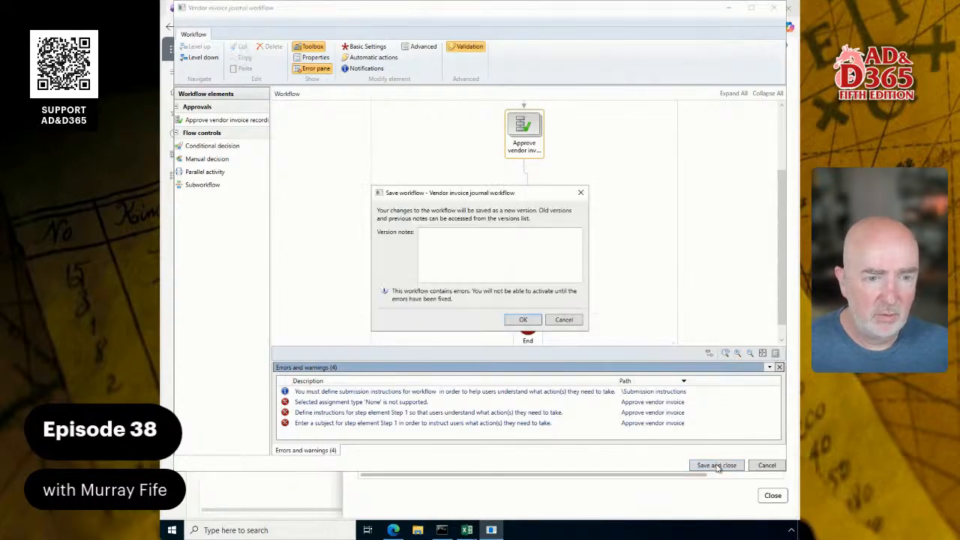
click(534, 320)
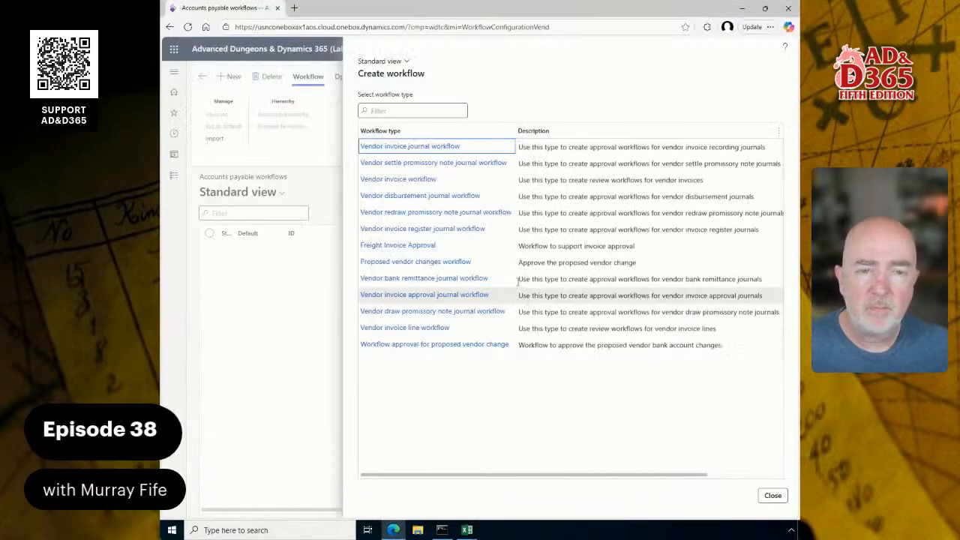
click(771, 495)
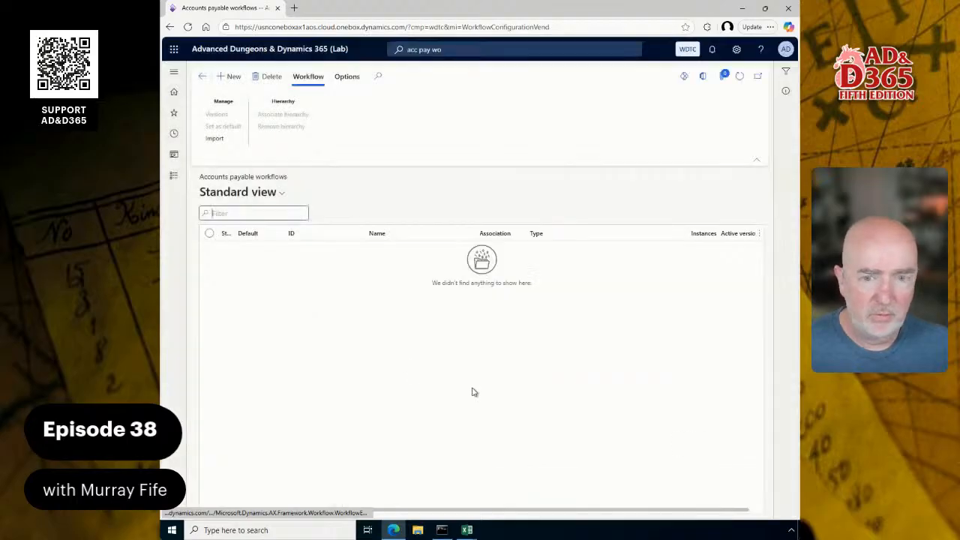
click(740, 76)
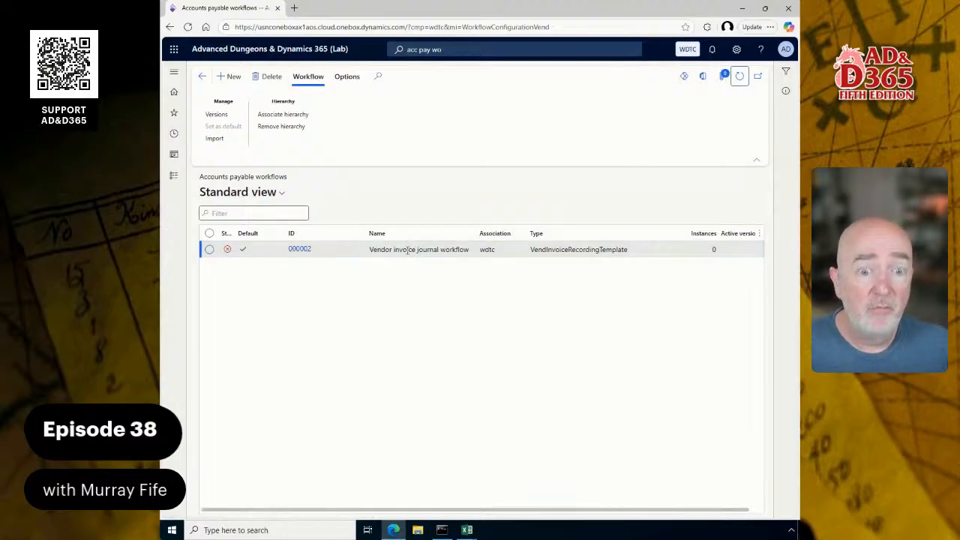
Reopen the saved Vendor invoice journal workflow in the workflow editor, picking the sign-in account
click(297, 257)
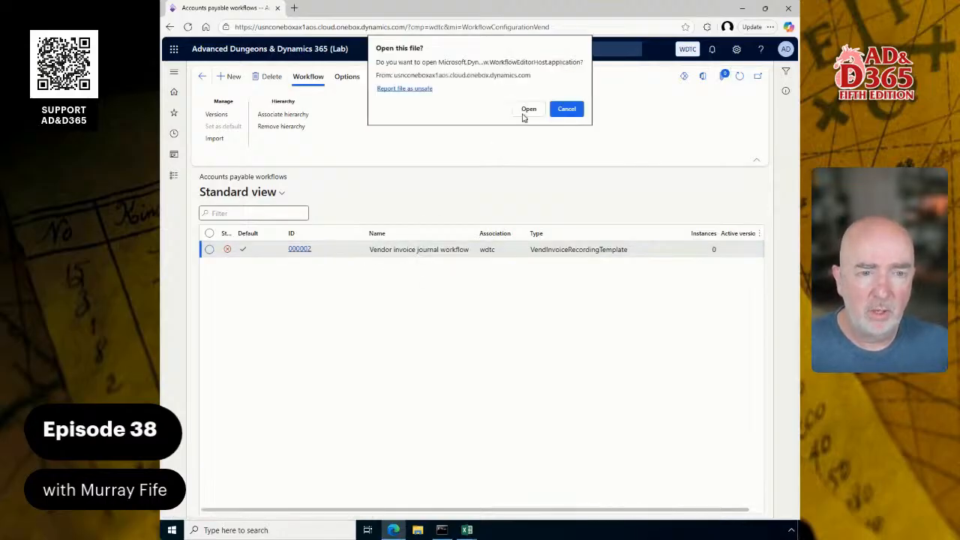
click(526, 109)
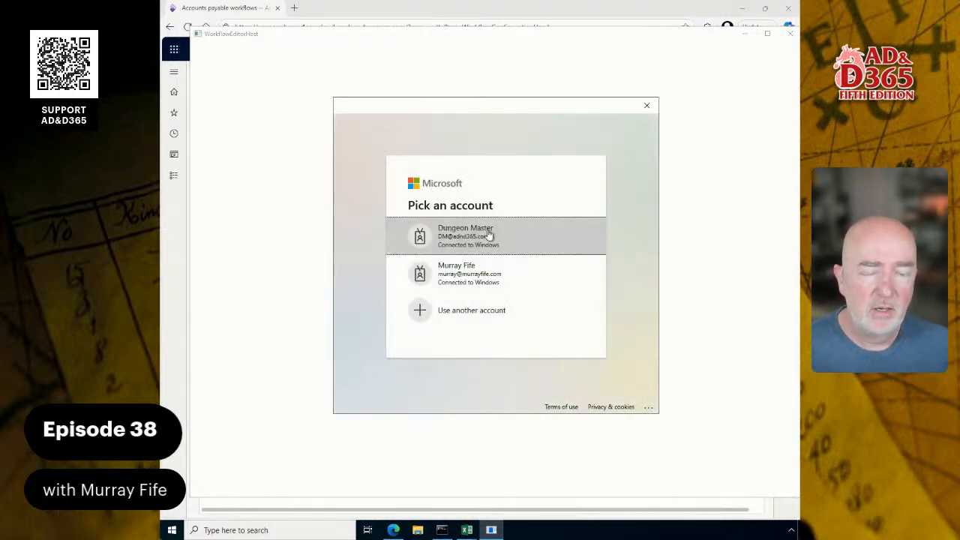
click(490, 232)
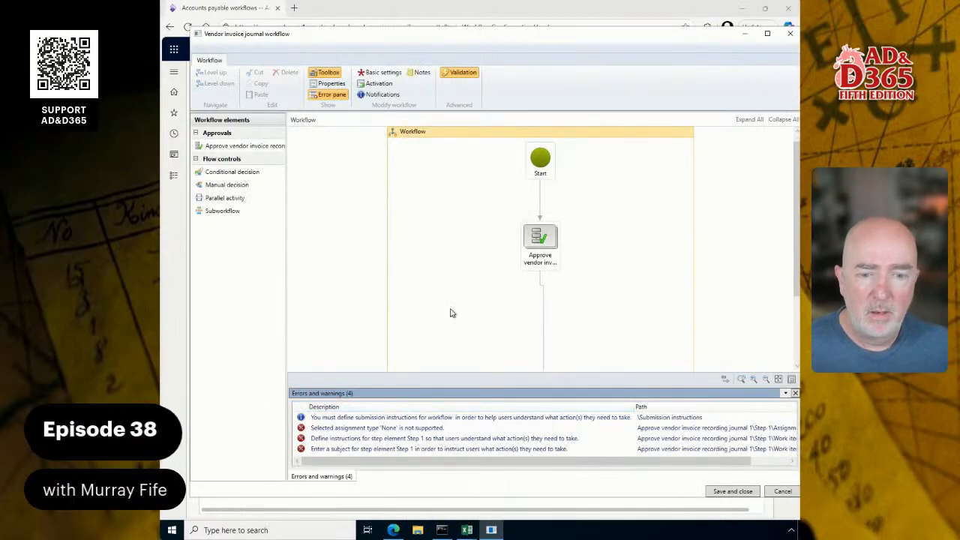
Assign Step 1 of the approval element to the Admin user and save and close the workflow without version notes
click(390, 428)
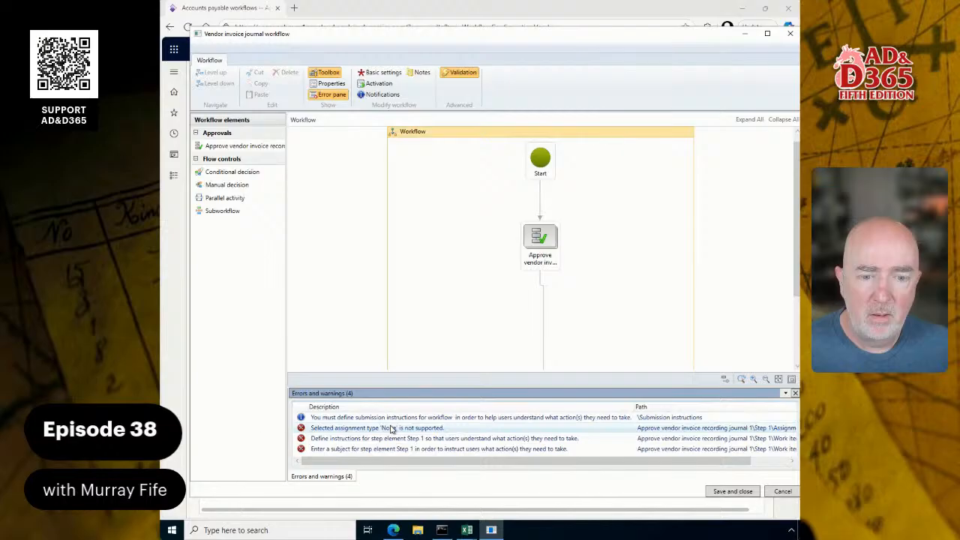
double_click(538, 240)
click(528, 257)
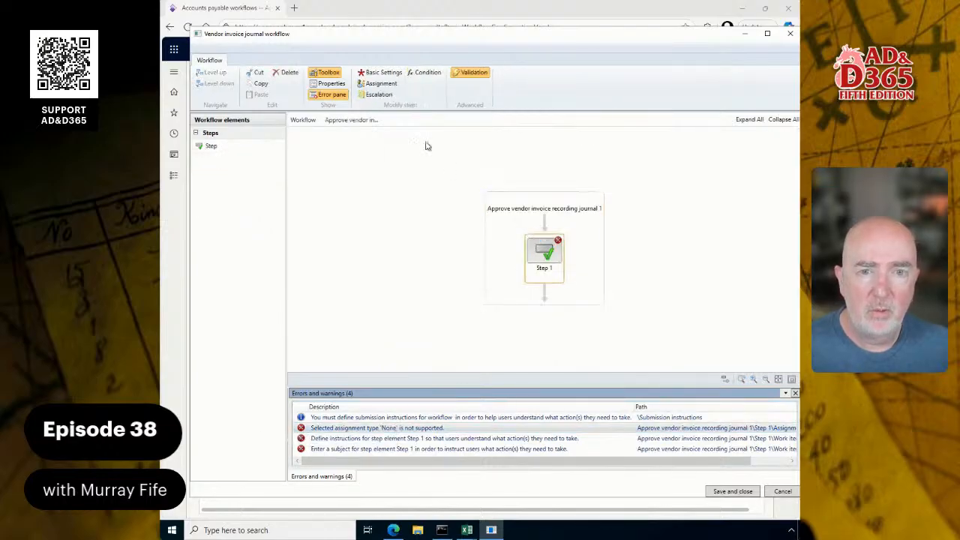
click(379, 84)
click(301, 218)
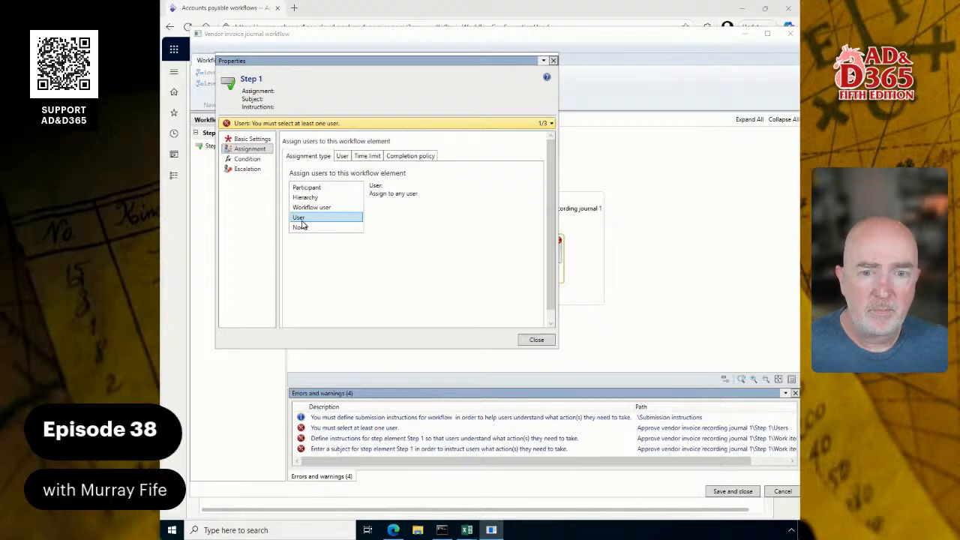
click(314, 206)
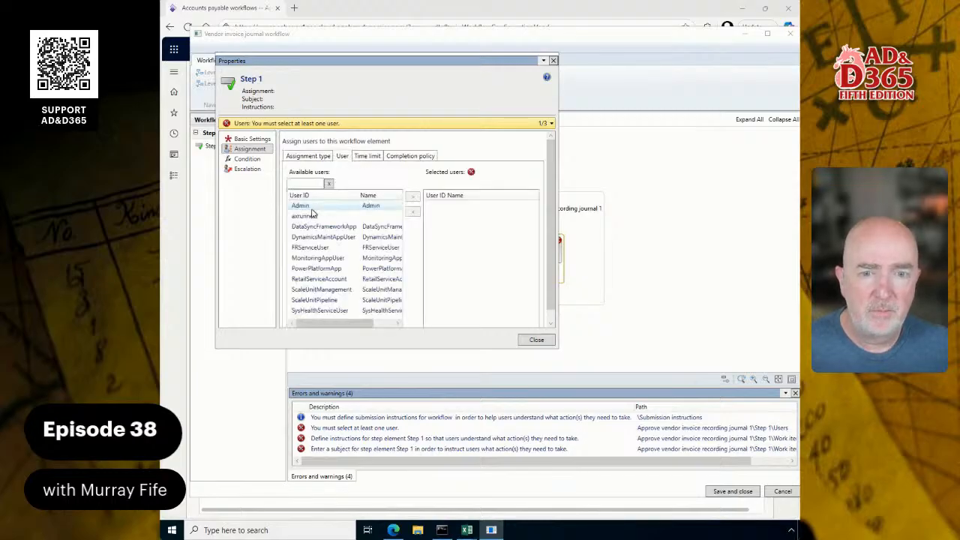
click(412, 196)
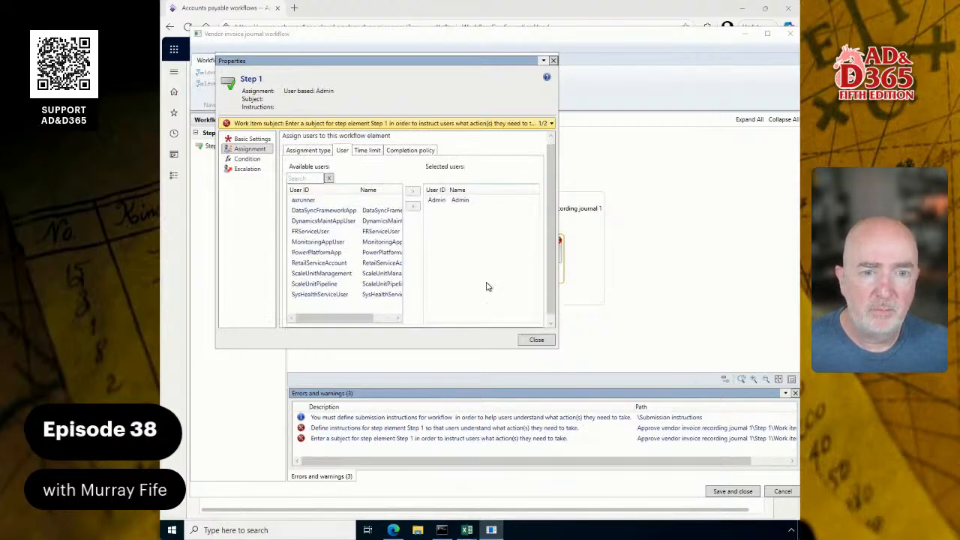
click(537, 341)
click(732, 491)
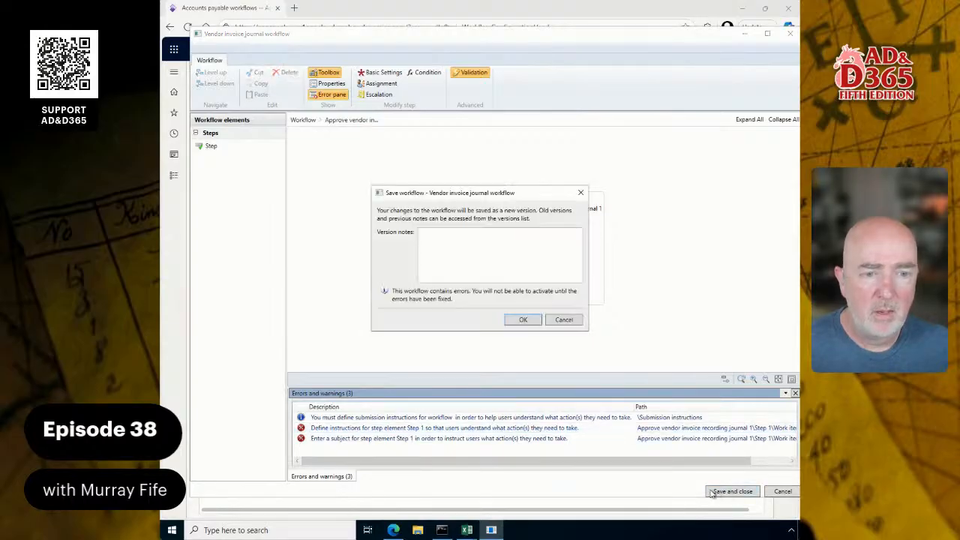
click(525, 320)
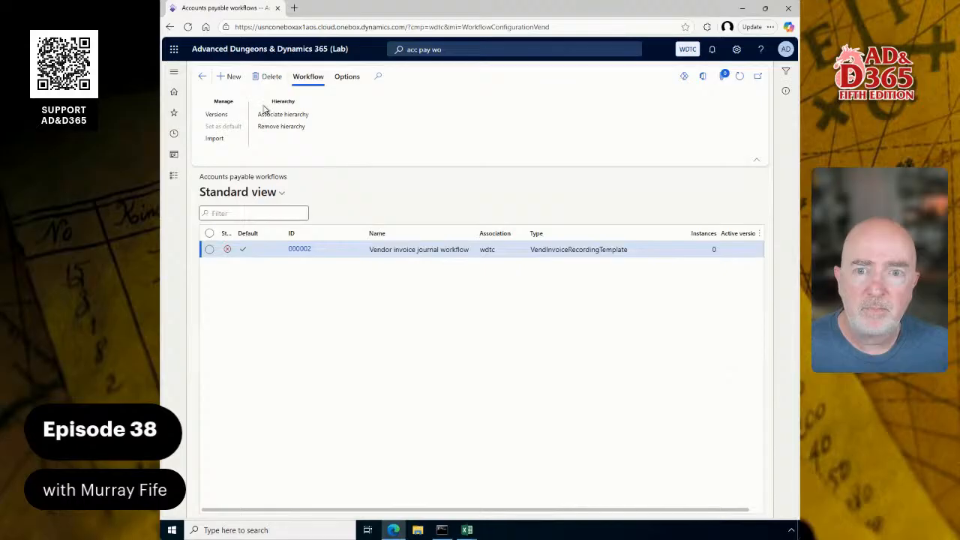
Reopen the workflow in the editor, picking the sign-in account, and try to open the submission instructions warning
click(304, 253)
click(528, 108)
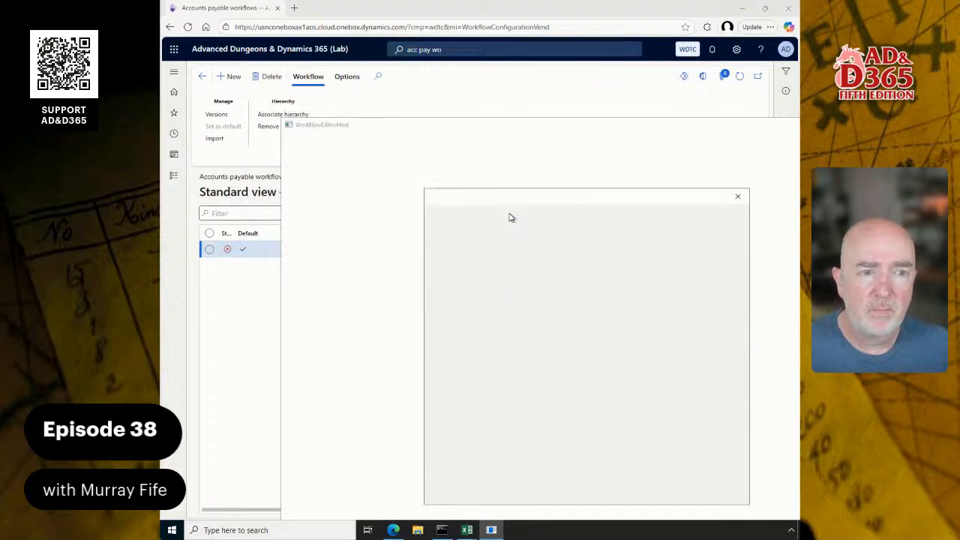
click(640, 321)
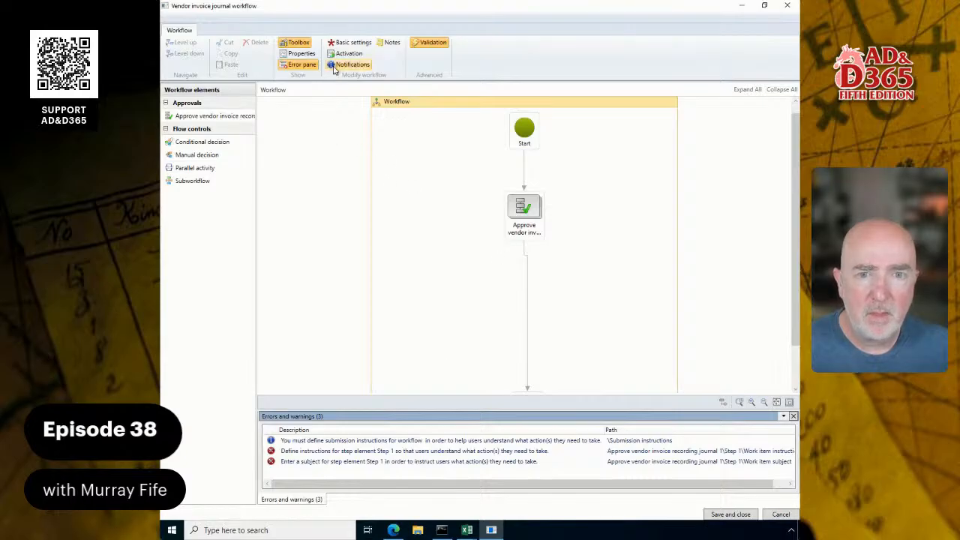
click(357, 441)
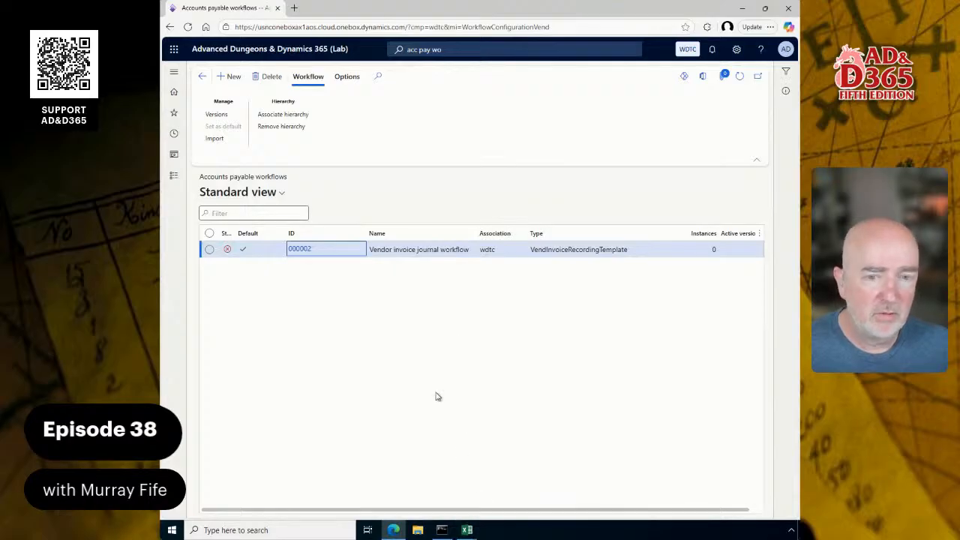
Reopen the Vendor invoice journal workflow in the workflow editor, picking the sign-in account
click(300, 249)
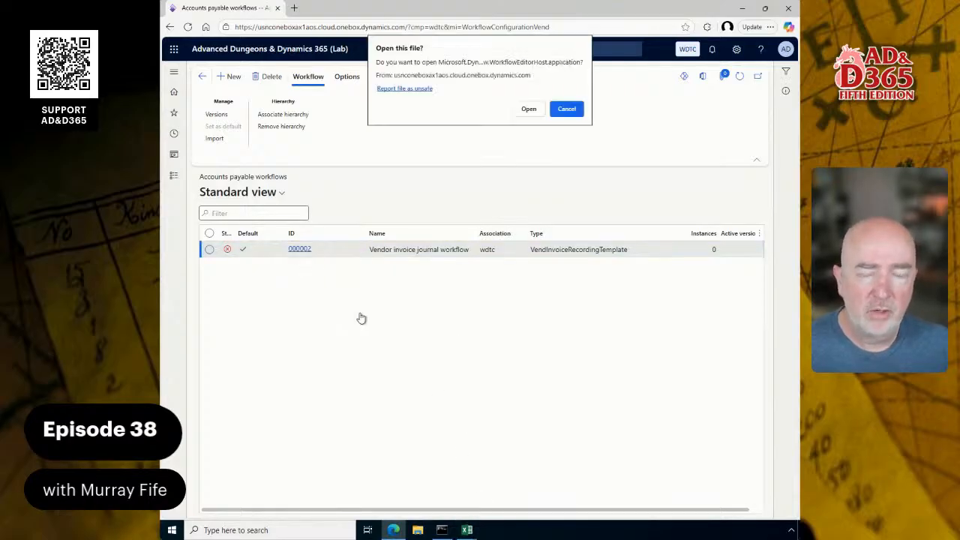
click(528, 107)
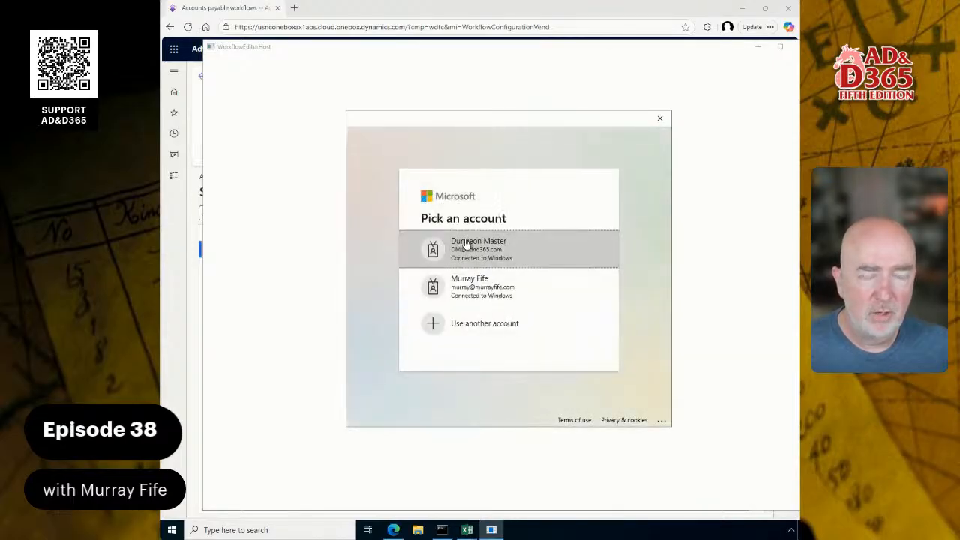
click(465, 245)
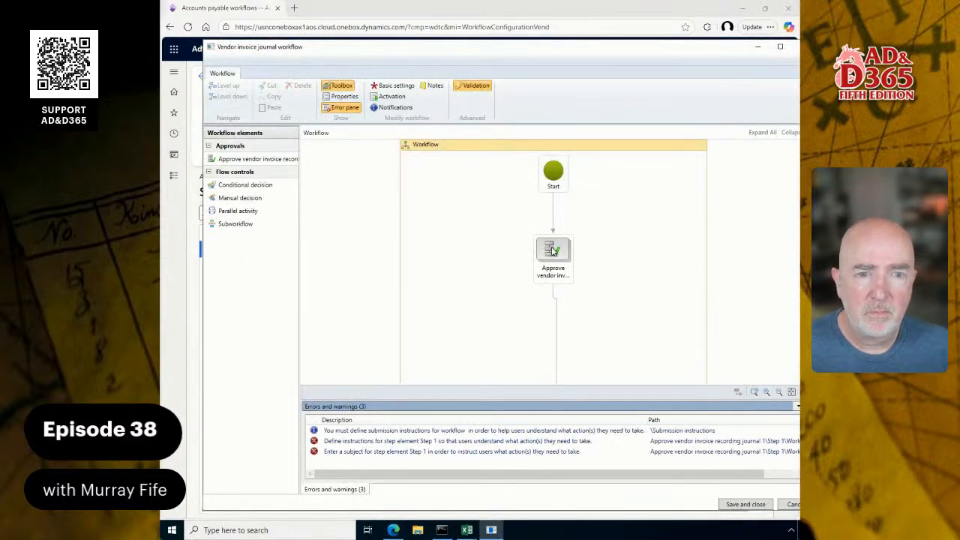
Rename Step 1 of the approval element as Vewndor Invoice Approval and save and close the workflow without version notes
double_click(553, 250)
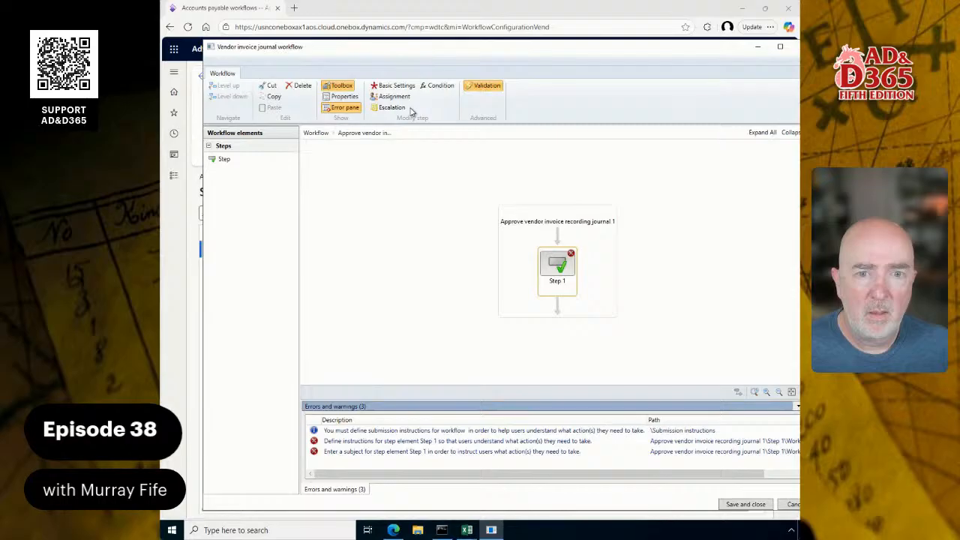
click(388, 87)
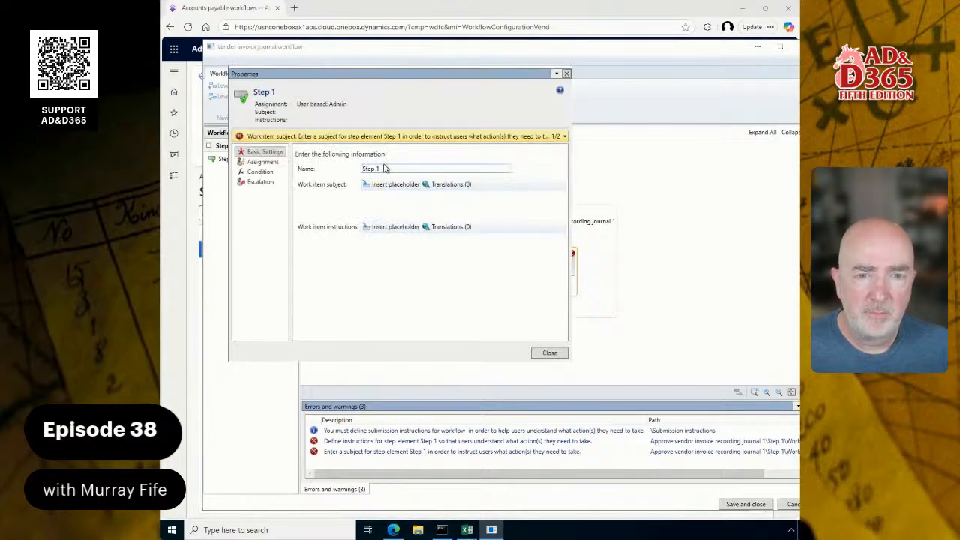
drag(387, 169, 357, 169)
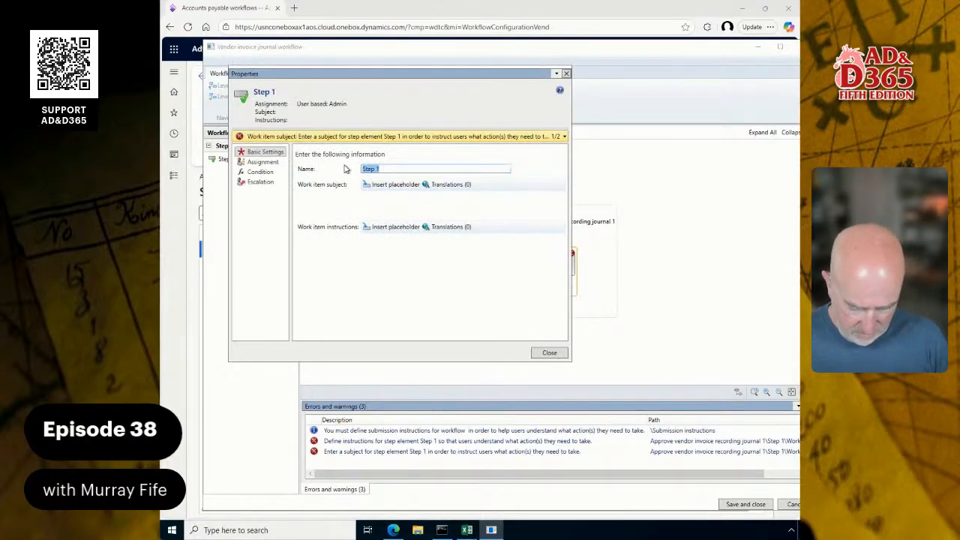
text(Vewndor Invoic)
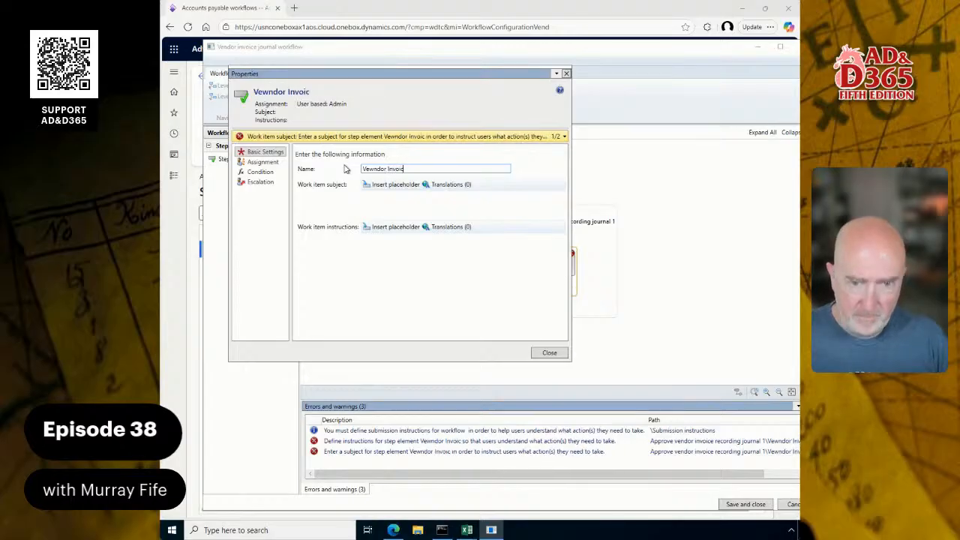
text(e Approval)
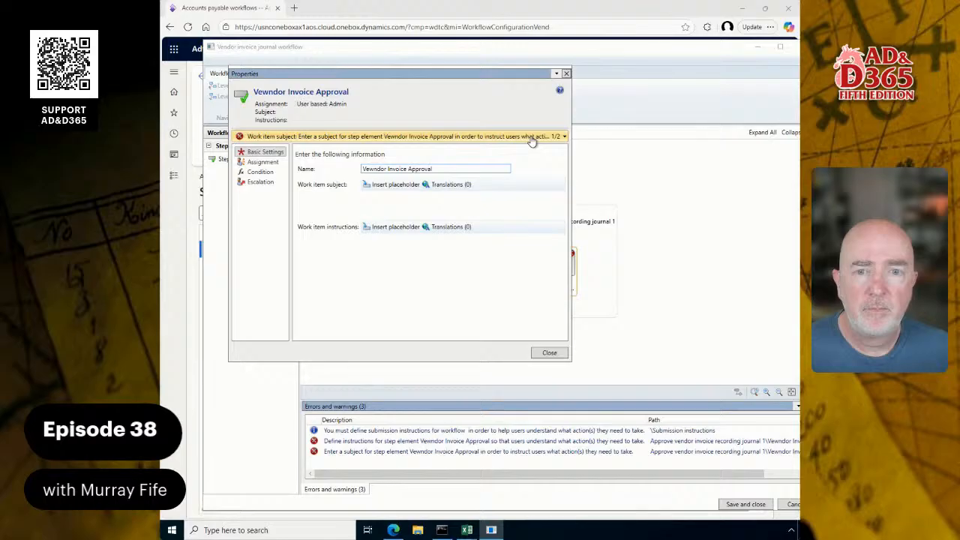
click(546, 353)
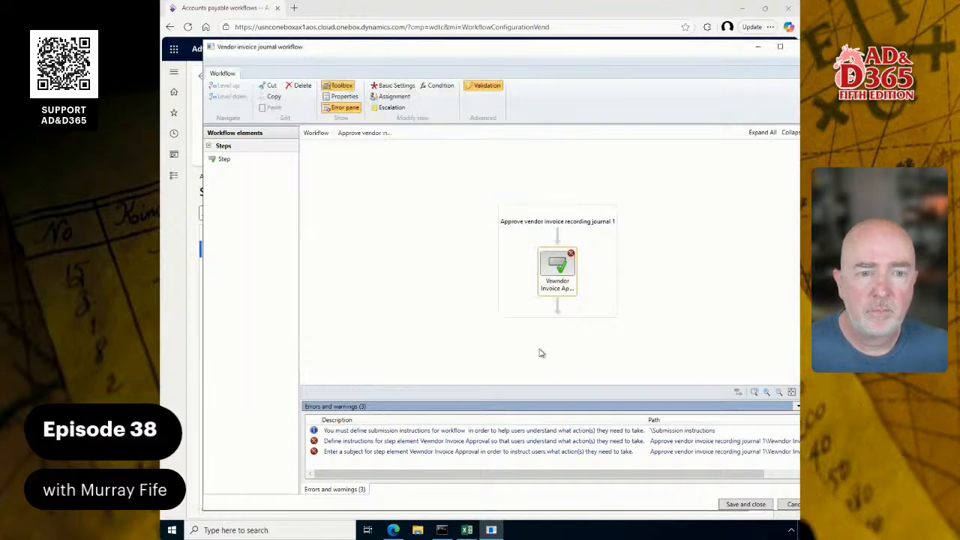
click(755, 504)
click(509, 321)
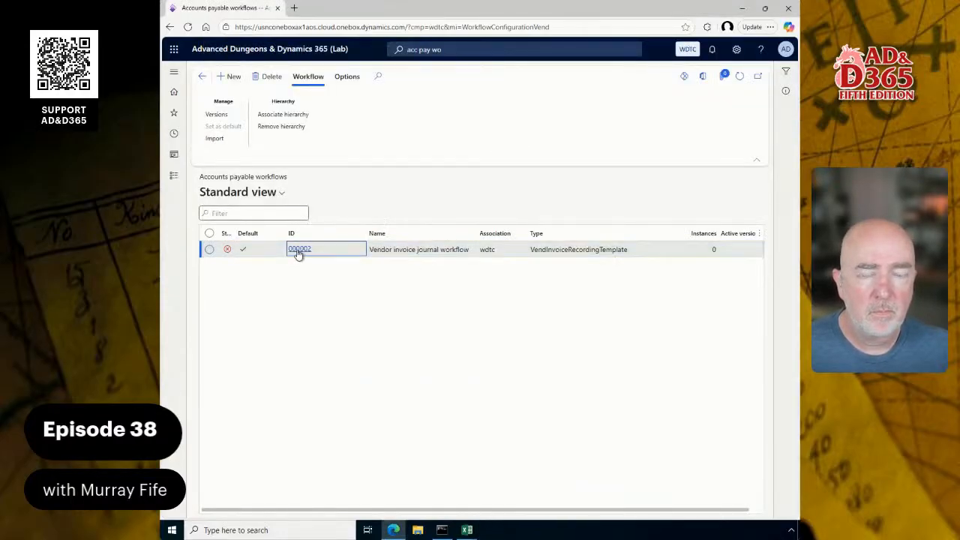
Reopen the workflow with the sign-in account and try to open the error about the approval step's missing subject
click(300, 250)
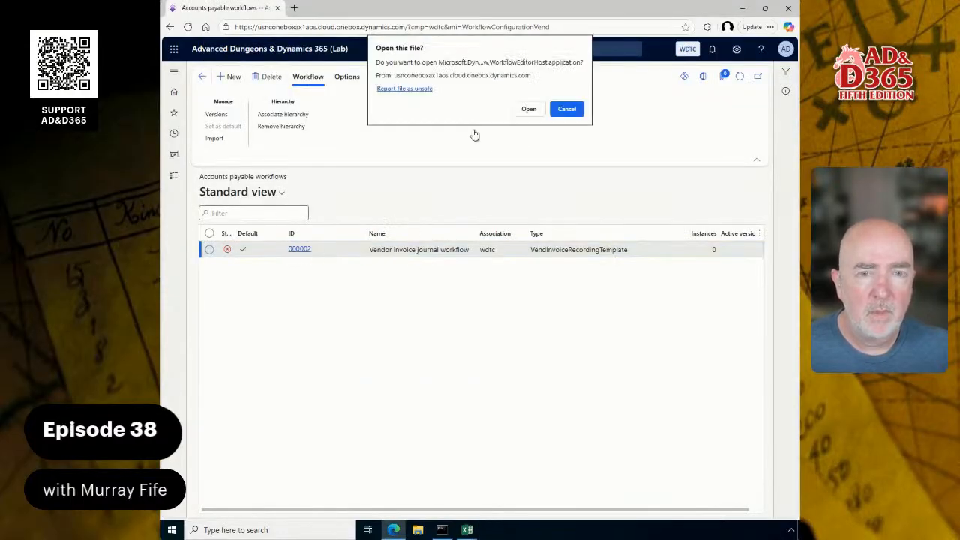
click(529, 110)
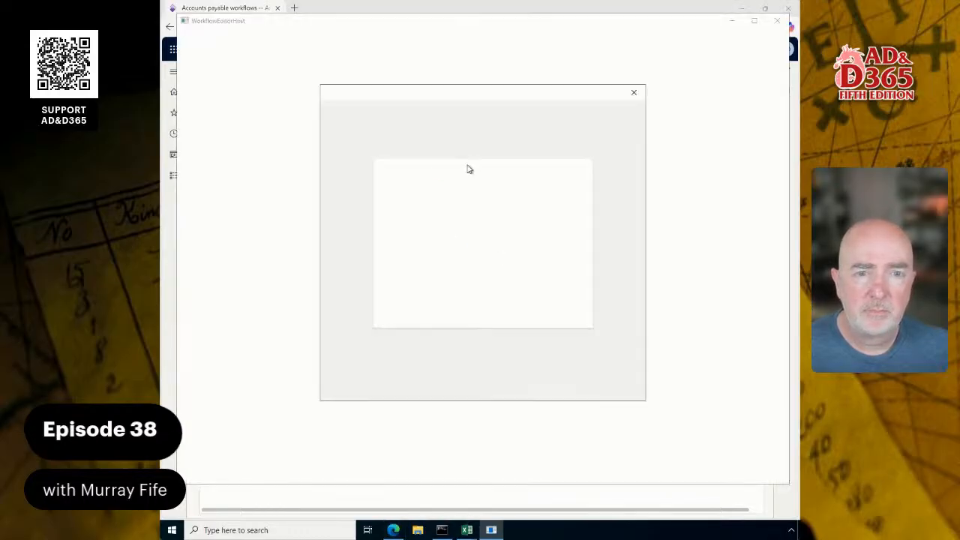
click(464, 218)
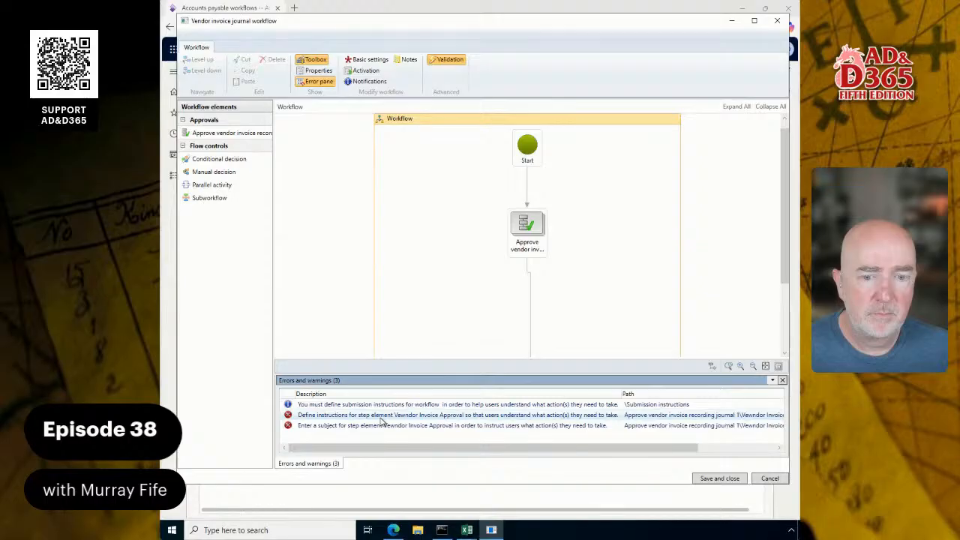
double_click(384, 425)
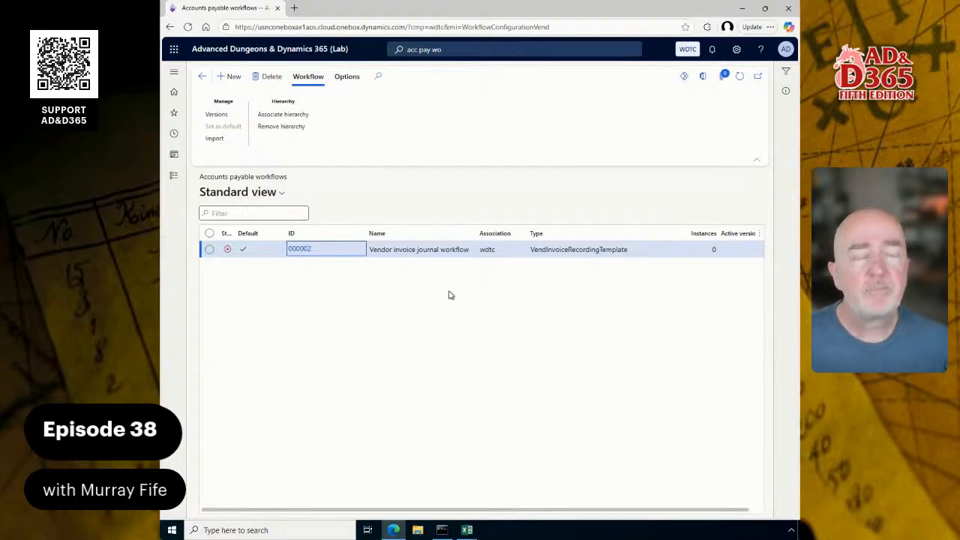
click(415, 194)
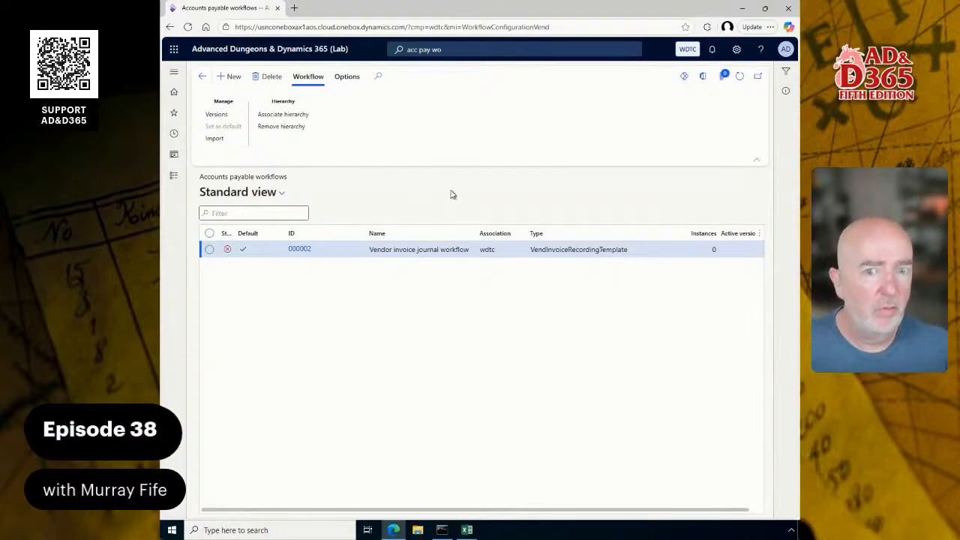
Open workflow 000002 in the workflow editor, picking the sign-in account, and maximize the editor window
click(296, 250)
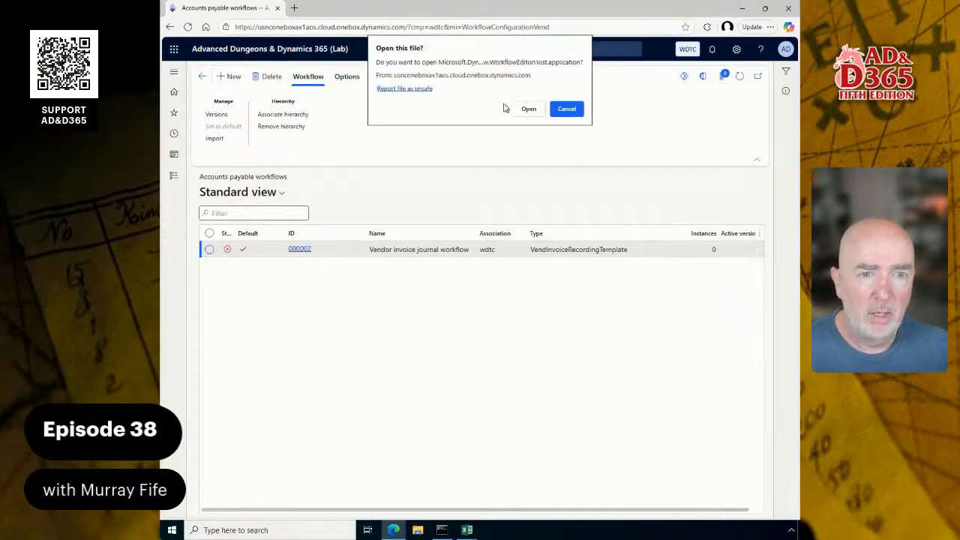
click(528, 110)
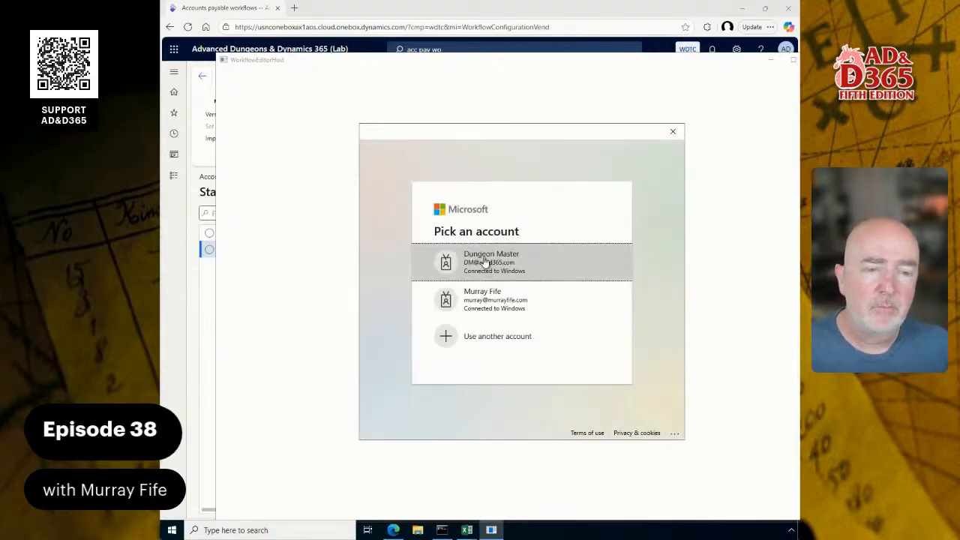
click(484, 264)
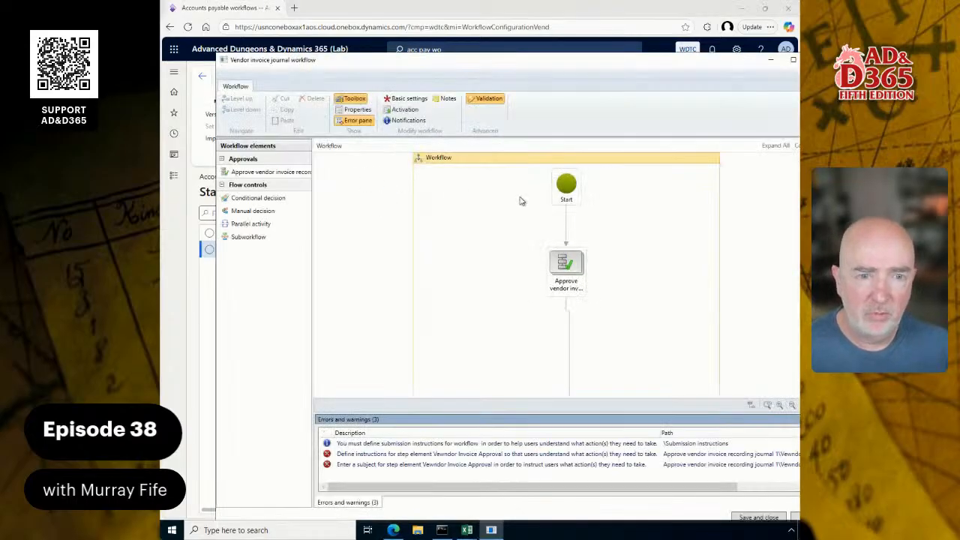
double_click(480, 61)
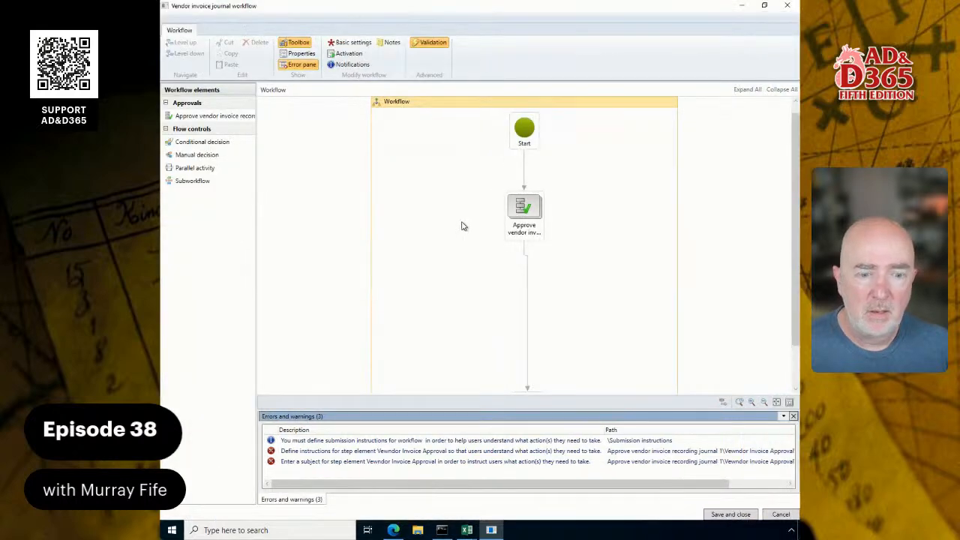
Set the email template for workflow notifications to DEFAULT and try to open the submission instructions warning
click(632, 444)
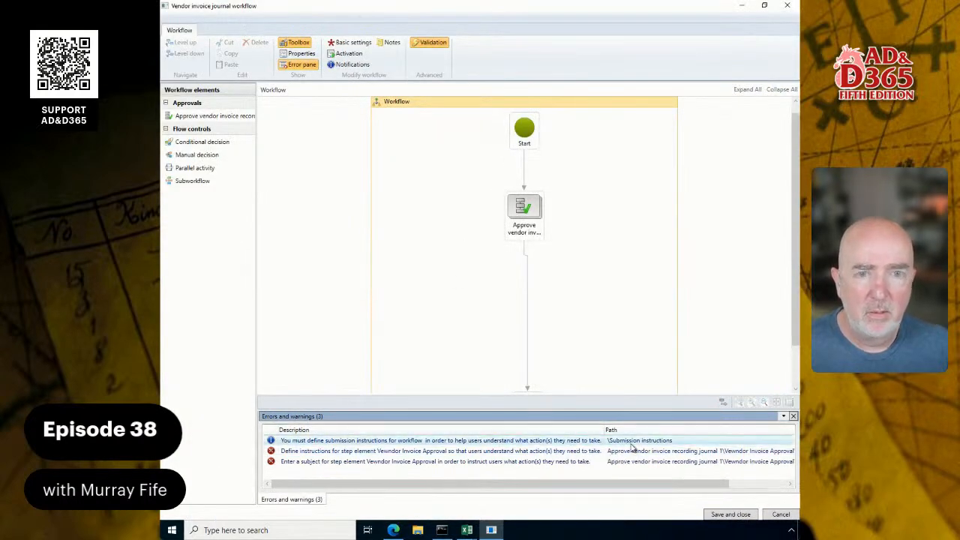
click(309, 56)
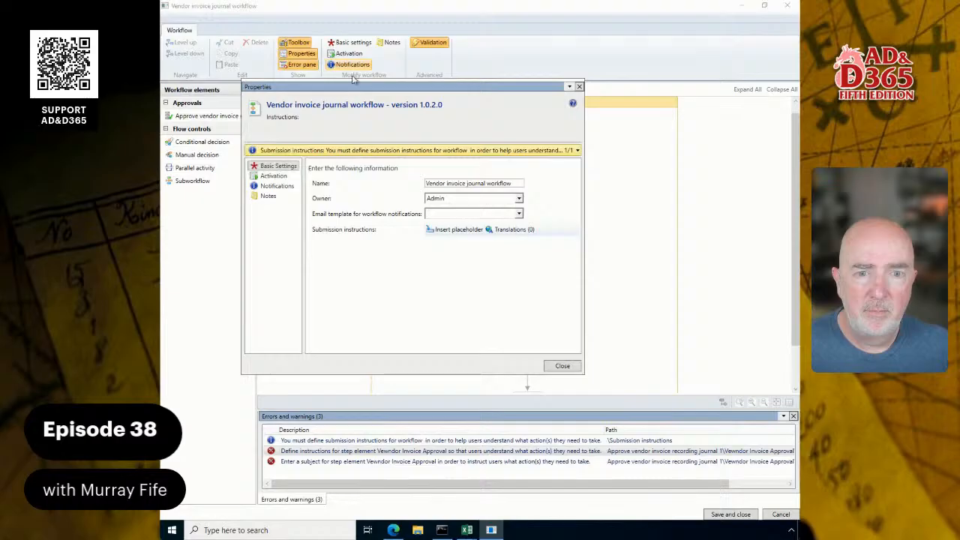
click(481, 216)
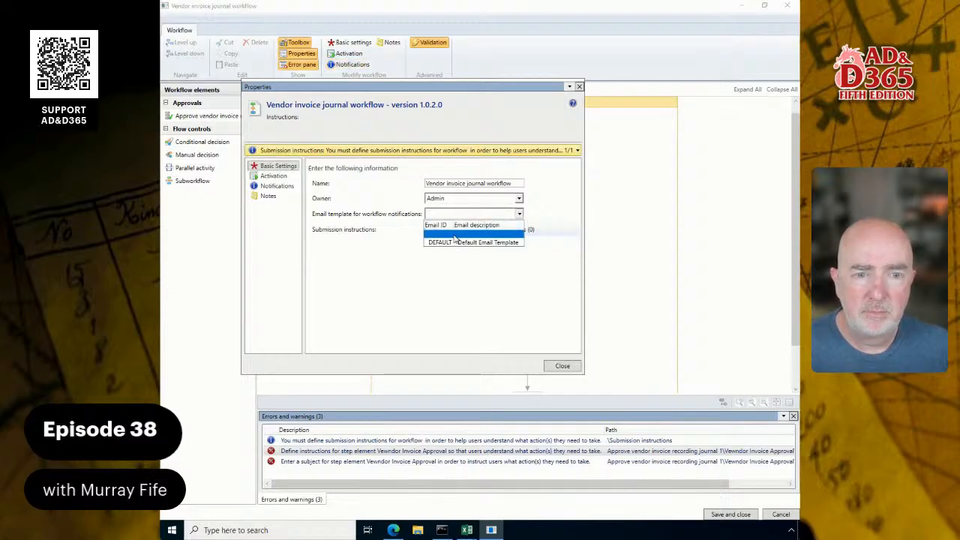
click(459, 242)
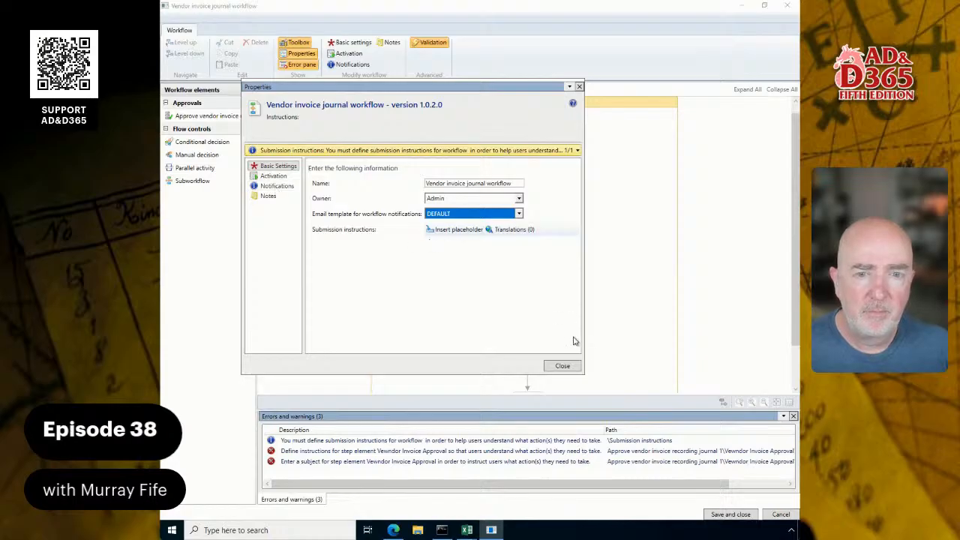
click(560, 367)
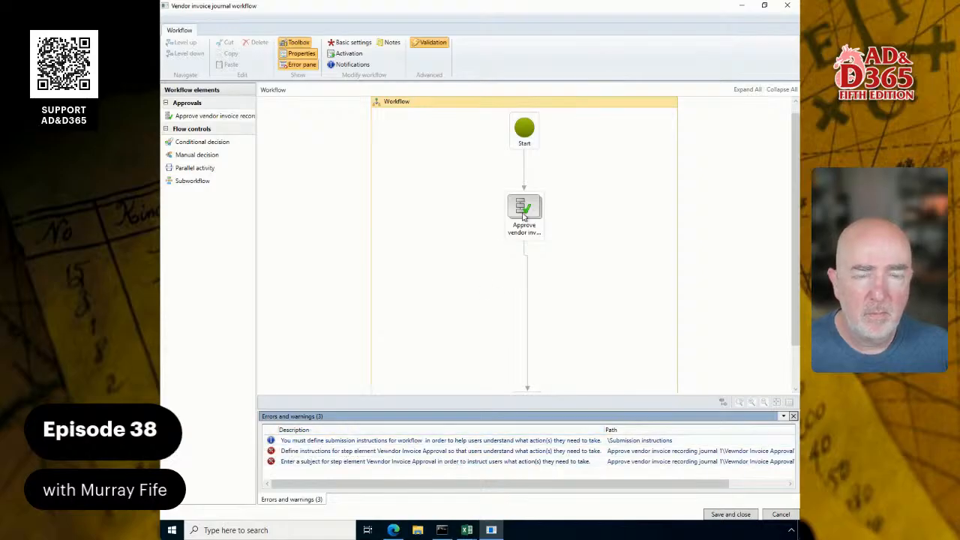
double_click(411, 442)
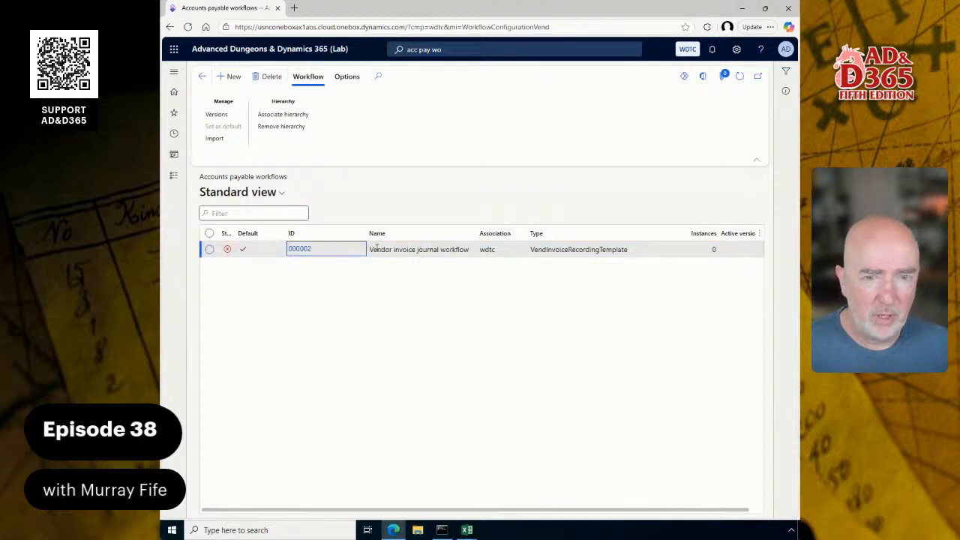
Reopen the workflow in a maximized editor window, picking the sign-in account, and try to open the submission instructions warning
click(306, 249)
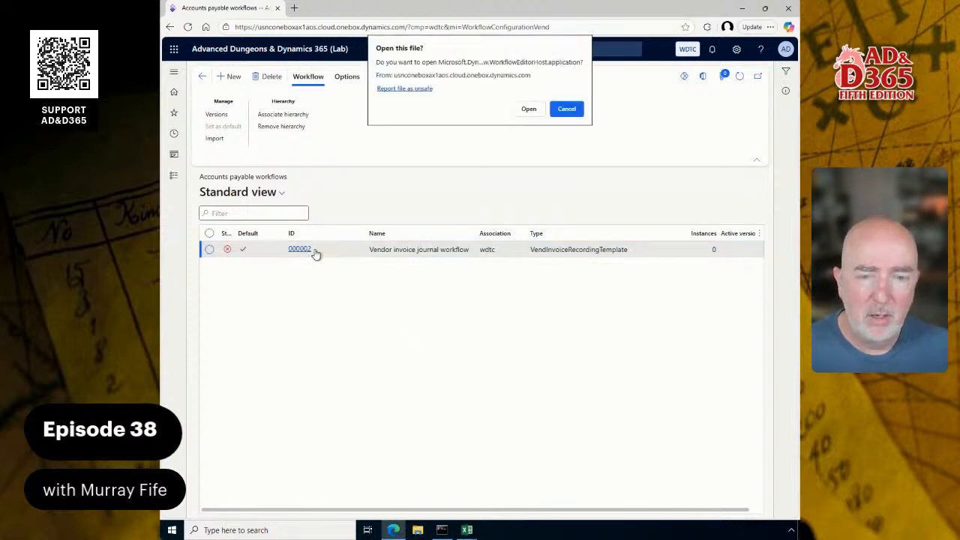
click(529, 108)
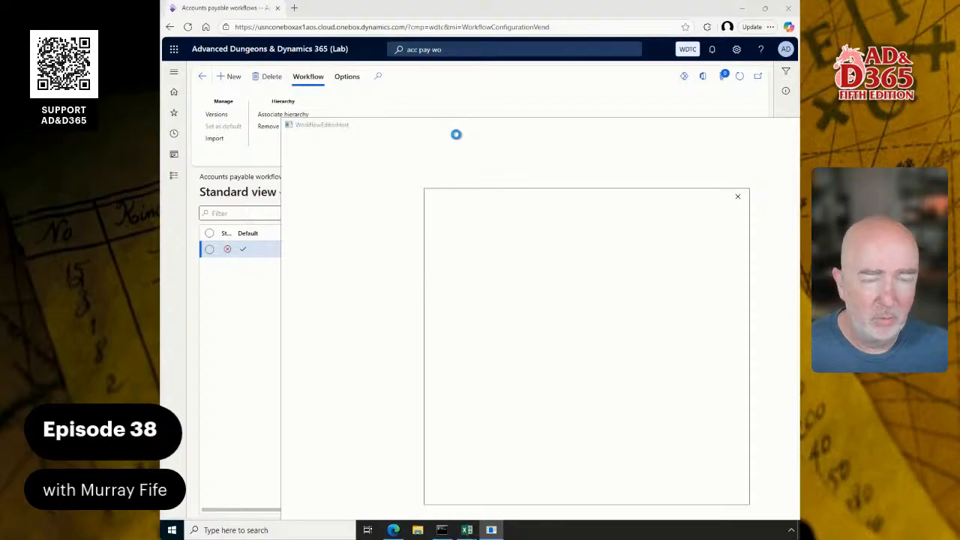
click(531, 322)
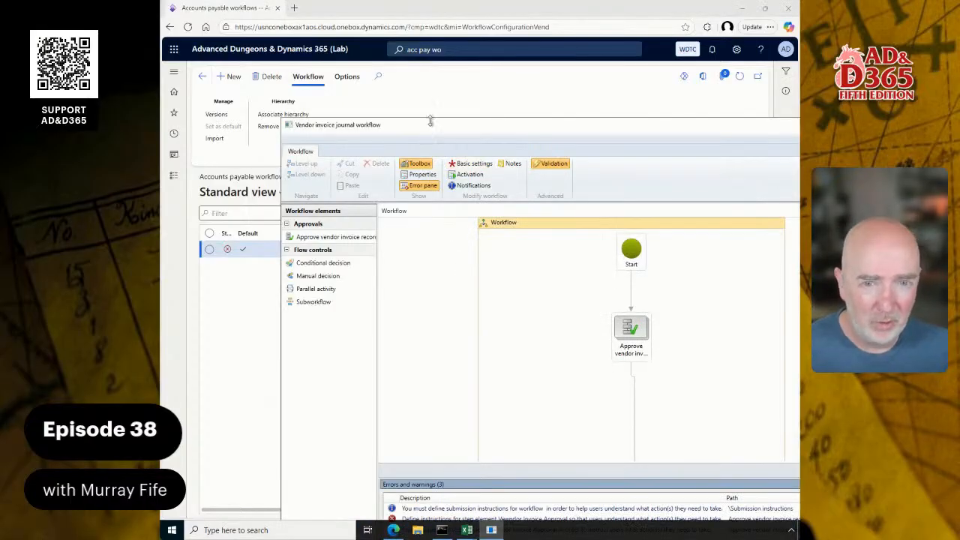
drag(430, 121, 355, 68)
double_click(380, 76)
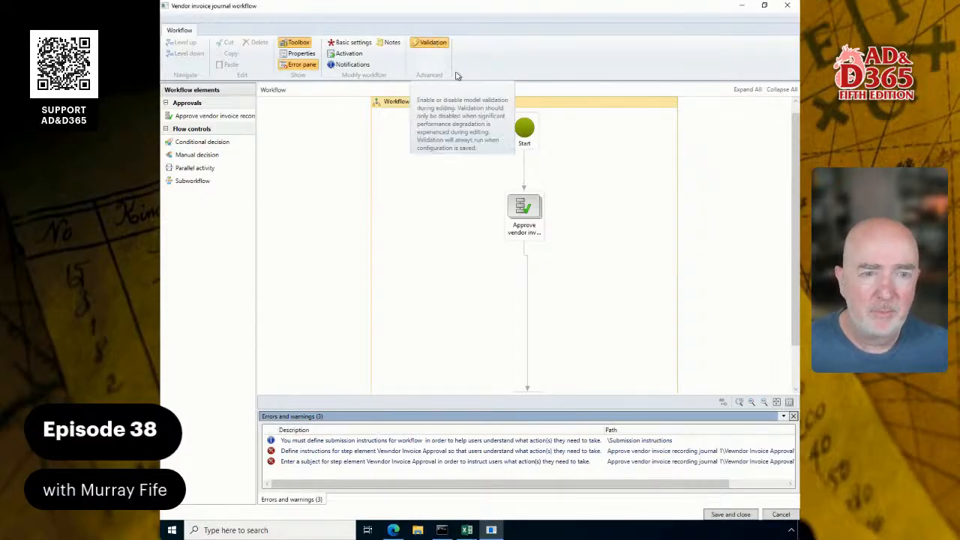
click(433, 42)
double_click(478, 443)
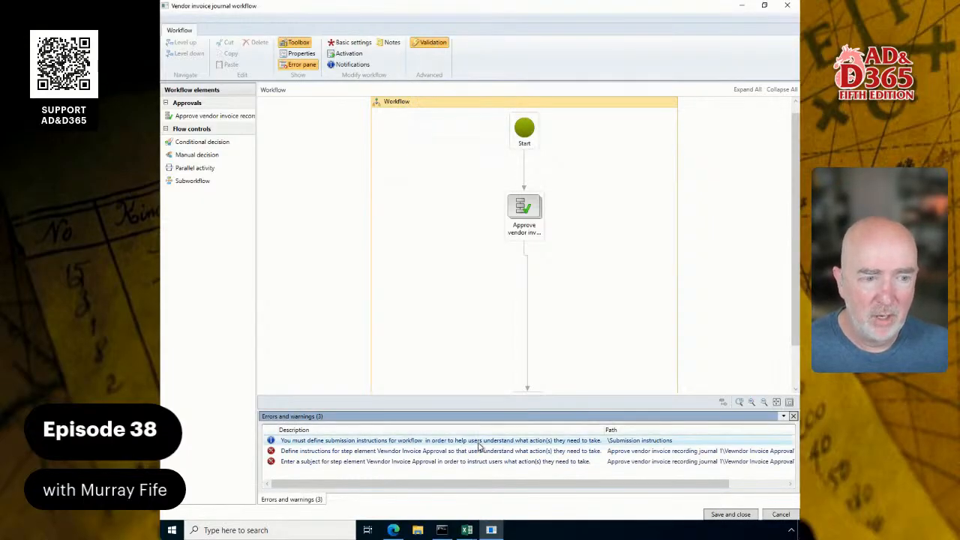